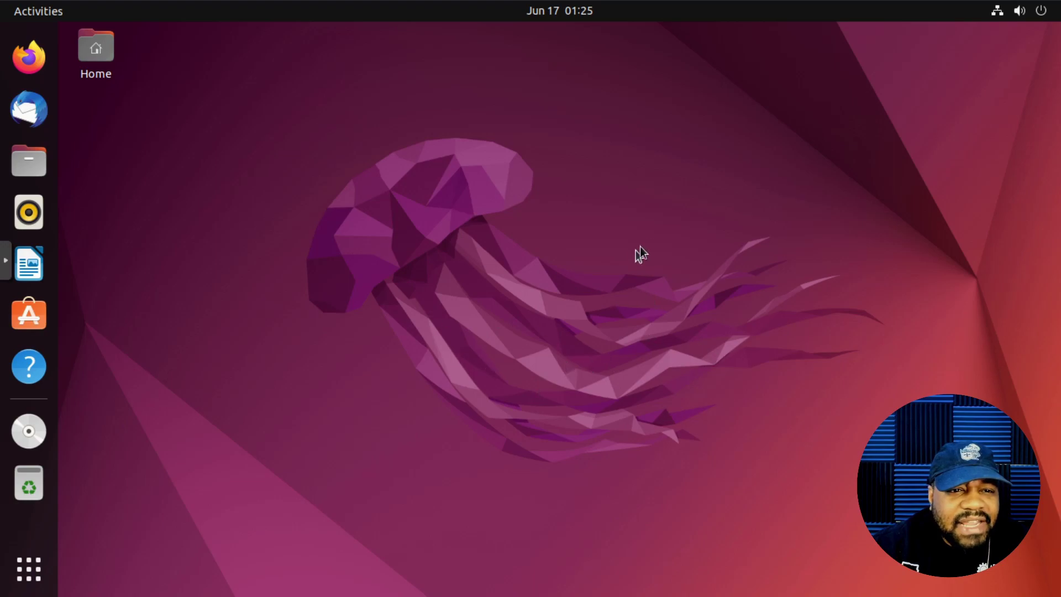
Step: Launch the Settings app from the Show Applications grid
click(28, 571)
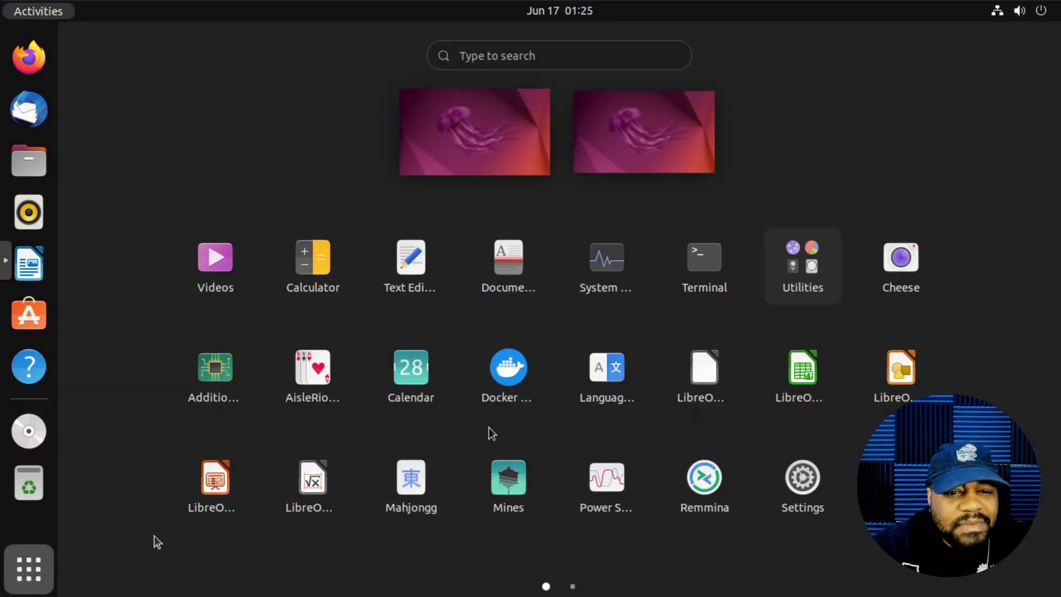
click(802, 479)
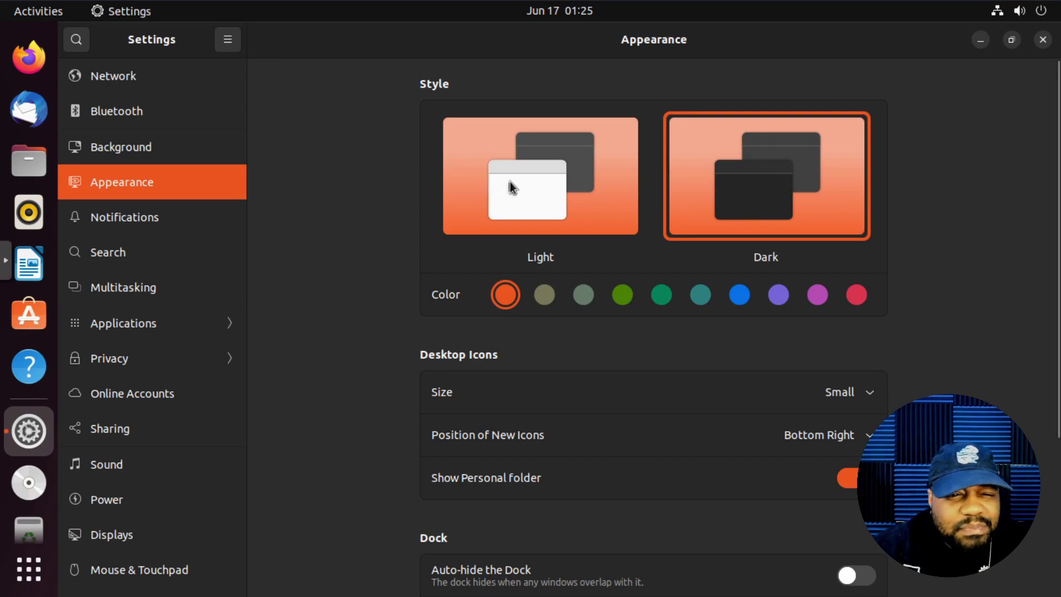
Step: Try Light, return to the Dark style, and change the accent from orange to green
click(542, 181)
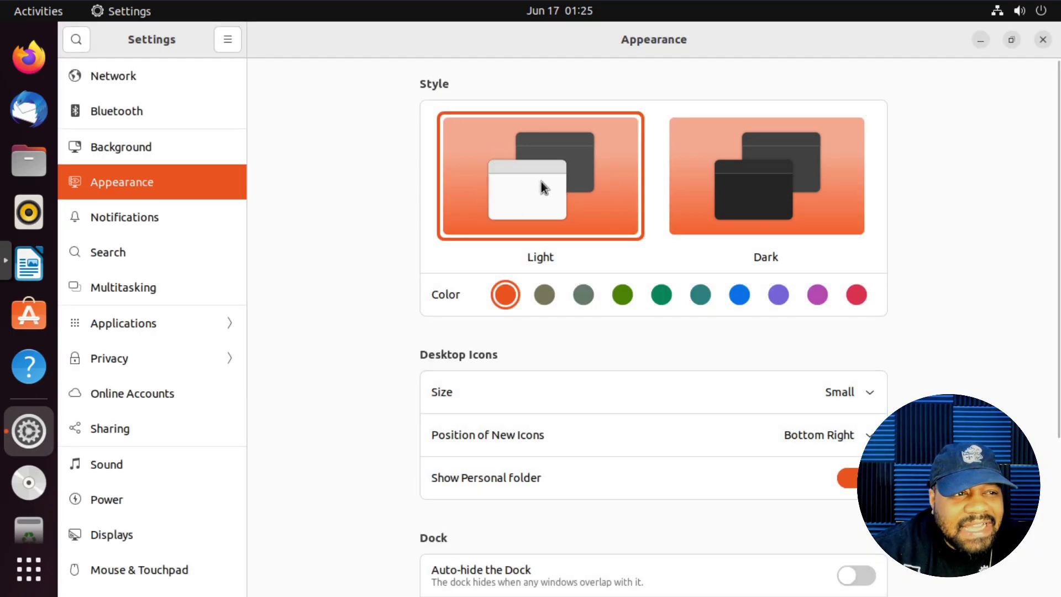
click(792, 189)
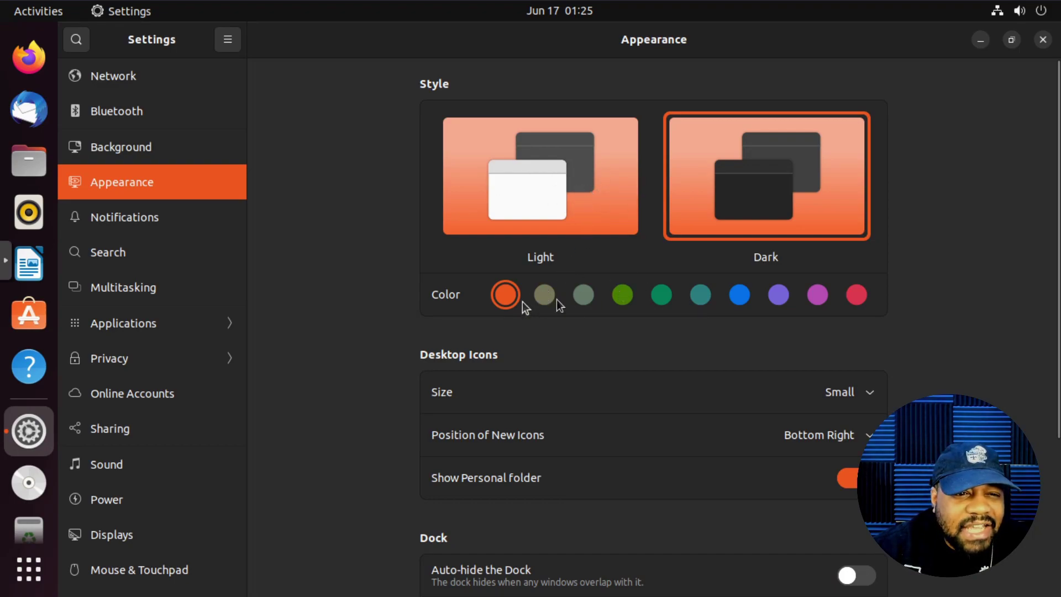
click(739, 298)
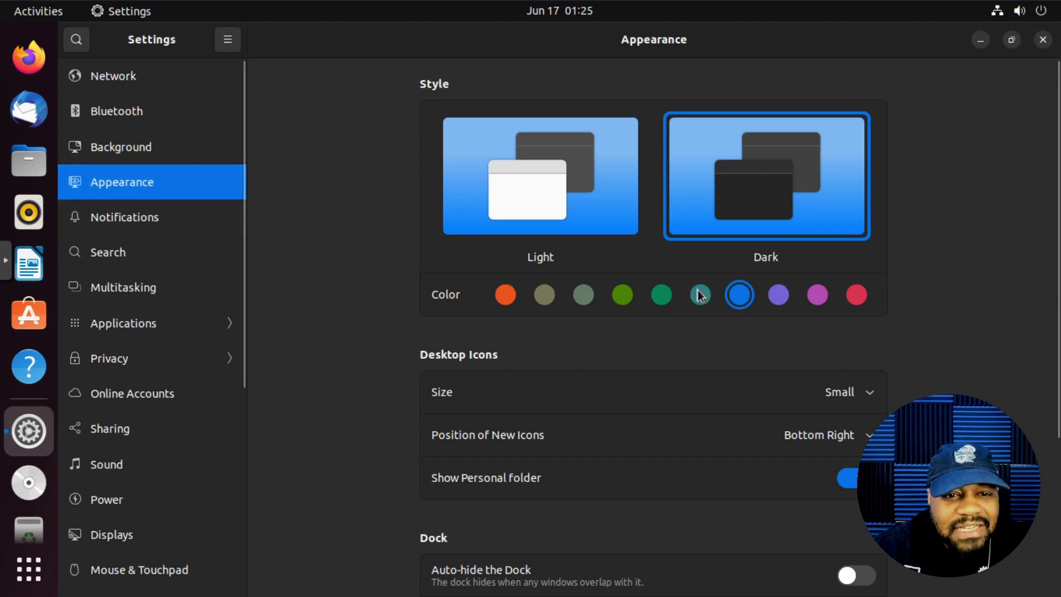
click(665, 294)
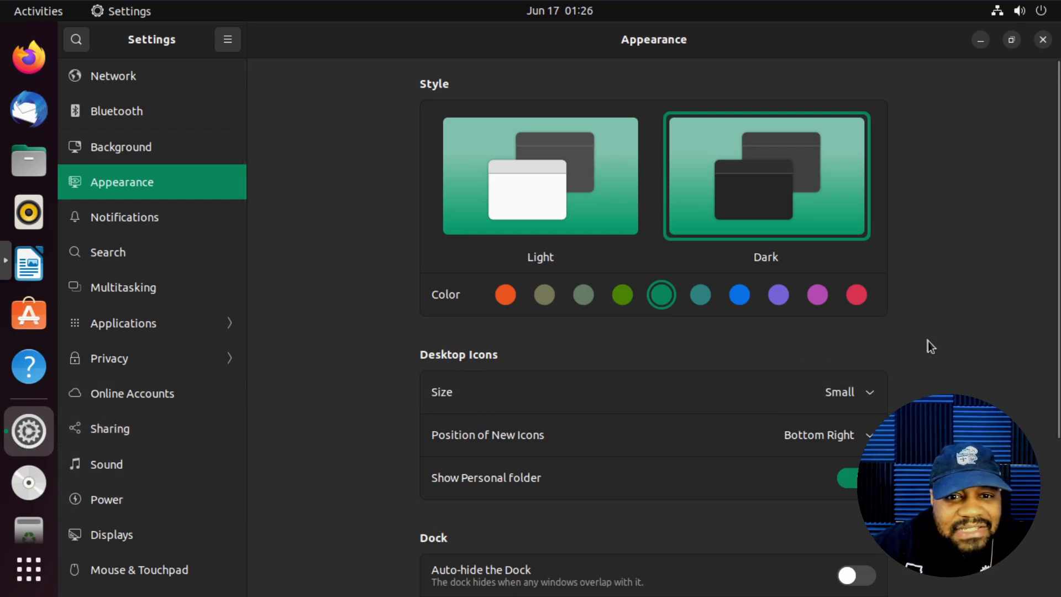
scroll(927, 341, down, 3)
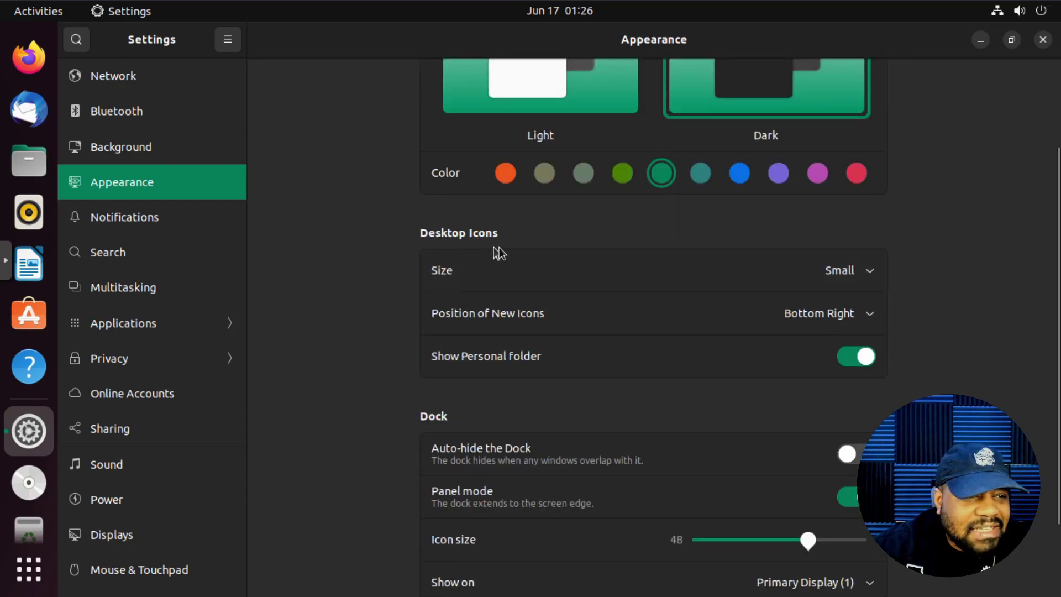
Step: Look over the desktop icon size choices and view the desktop without changing anything
click(876, 273)
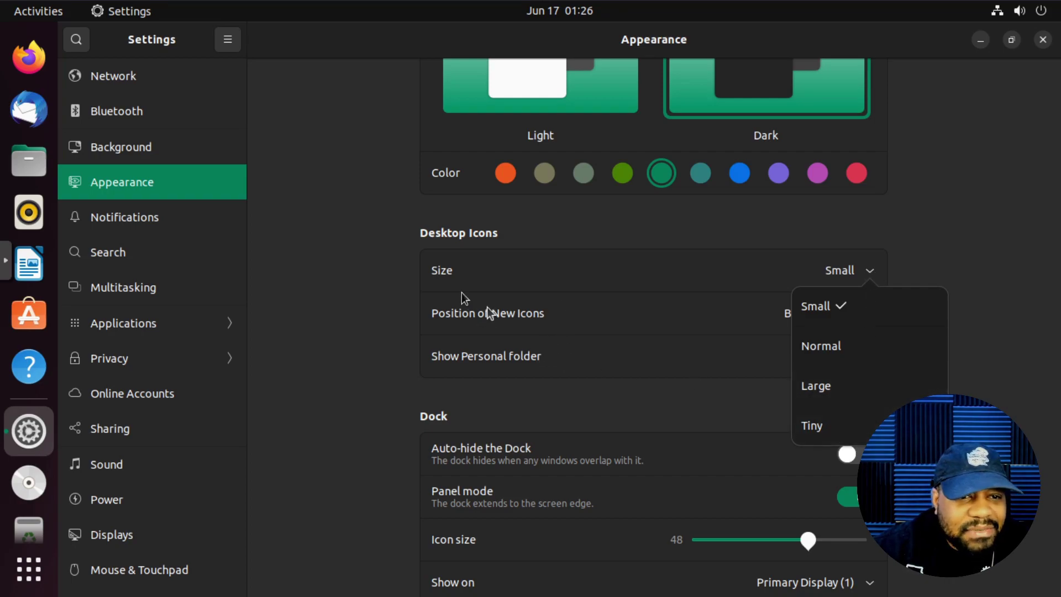
click(983, 44)
click(983, 44)
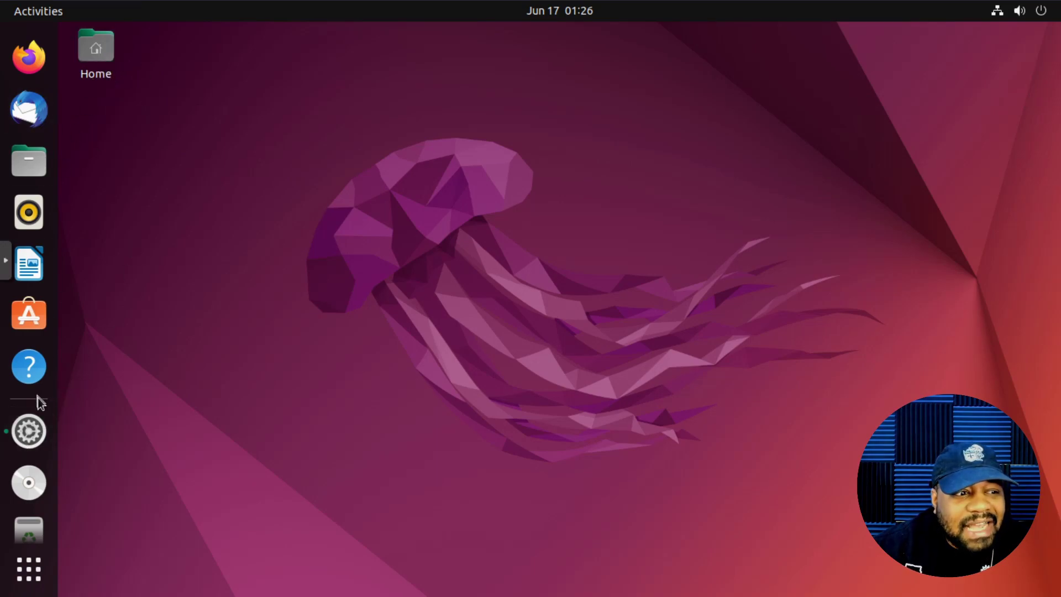
click(29, 430)
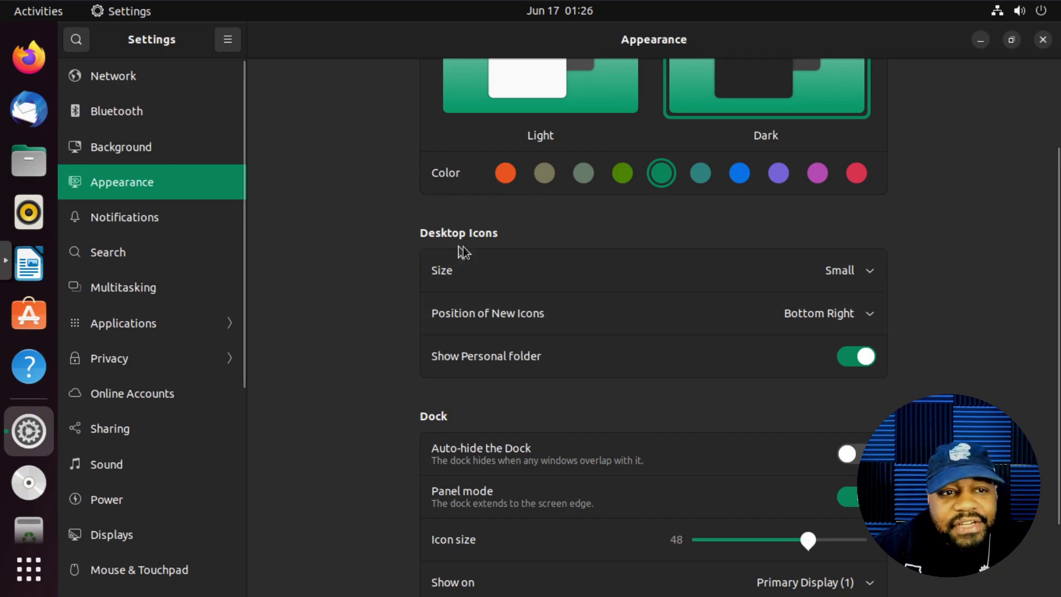
Step: Set the desktop icon size to Tiny and check the smaller Home icon
click(850, 273)
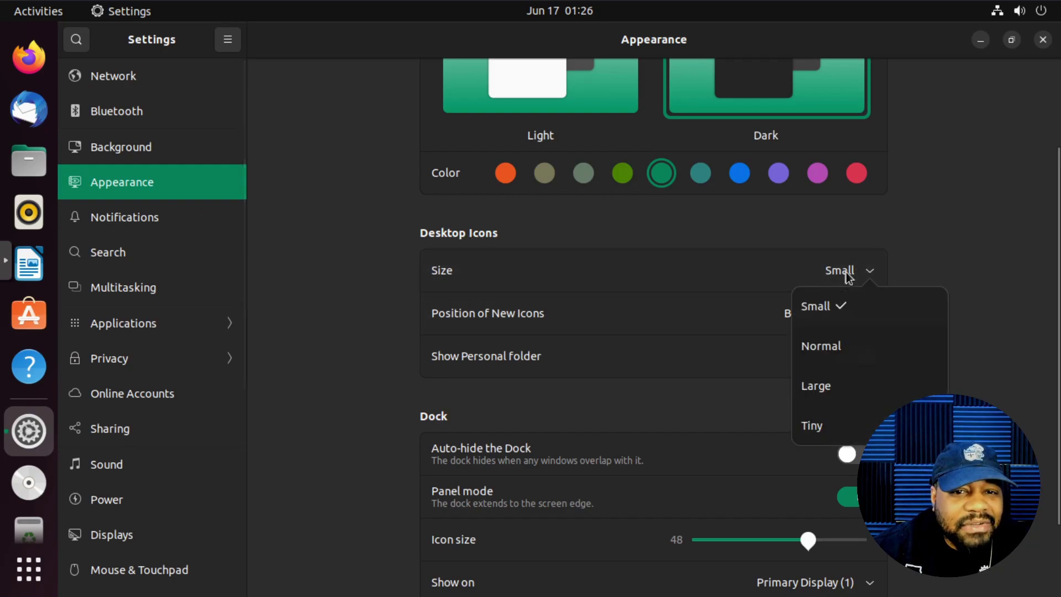
click(813, 428)
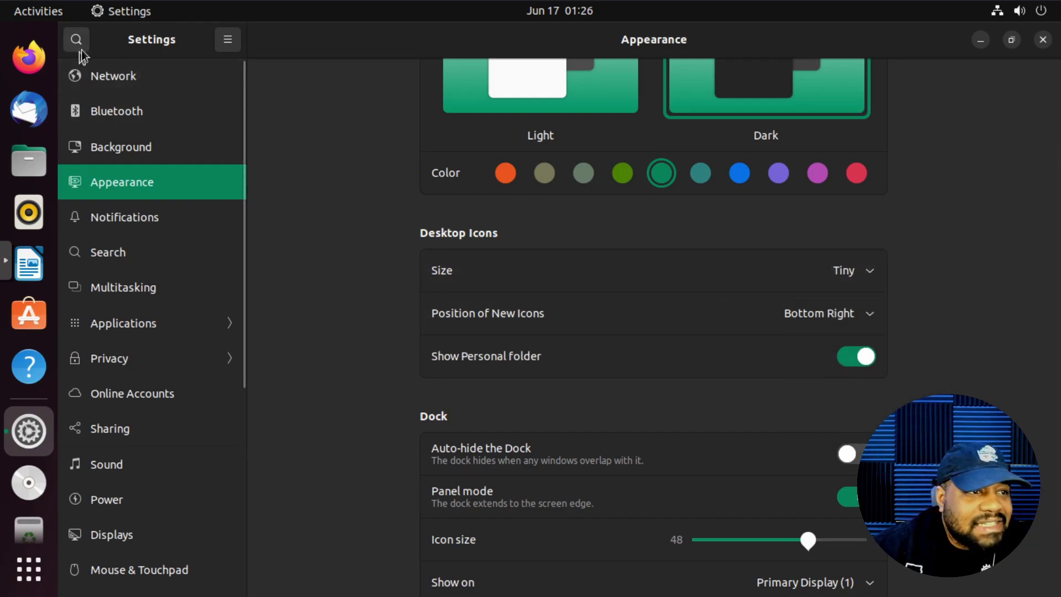
click(981, 40)
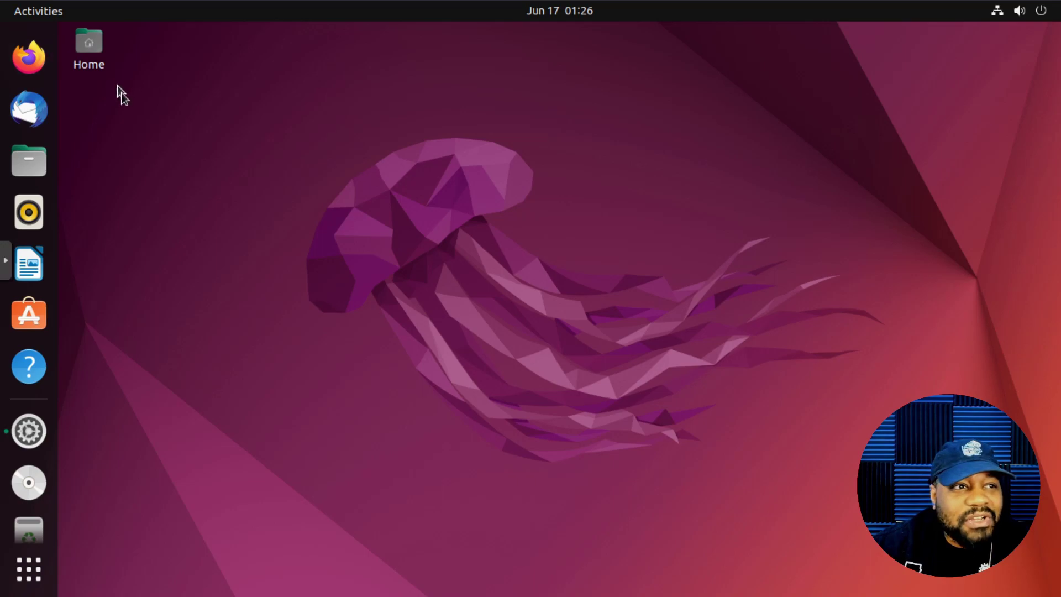
click(47, 430)
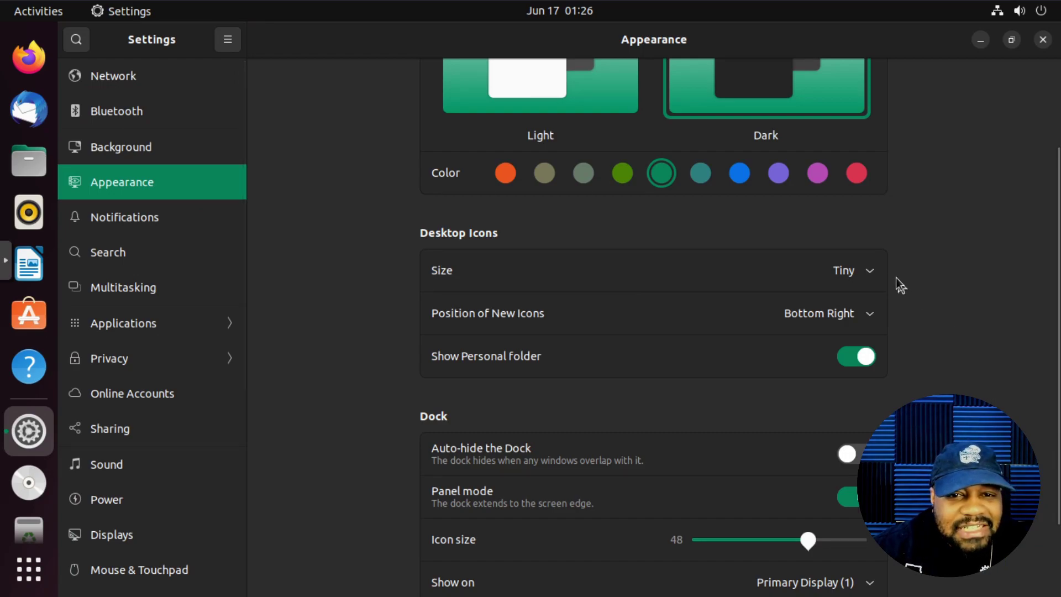
Step: Set desktop icons back to Small, keep new icons at Bottom Right, and check the desktop
click(866, 271)
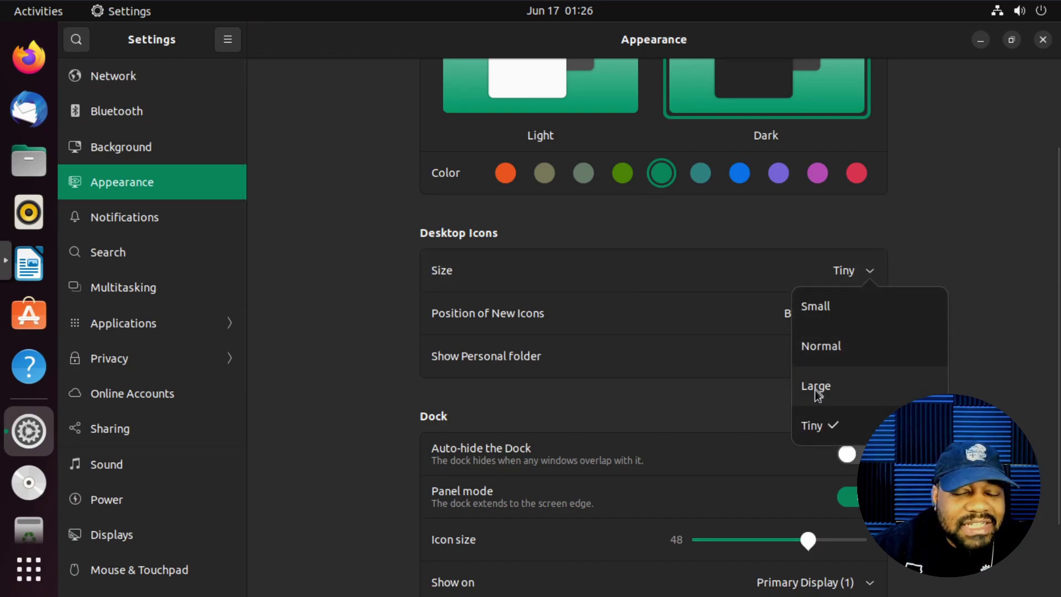
click(828, 307)
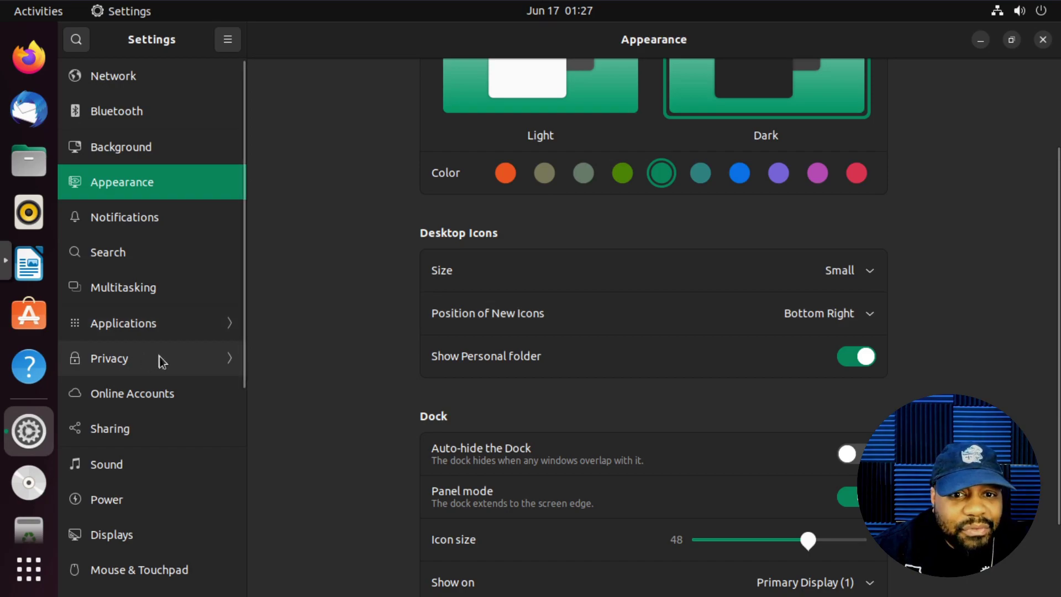
click(870, 313)
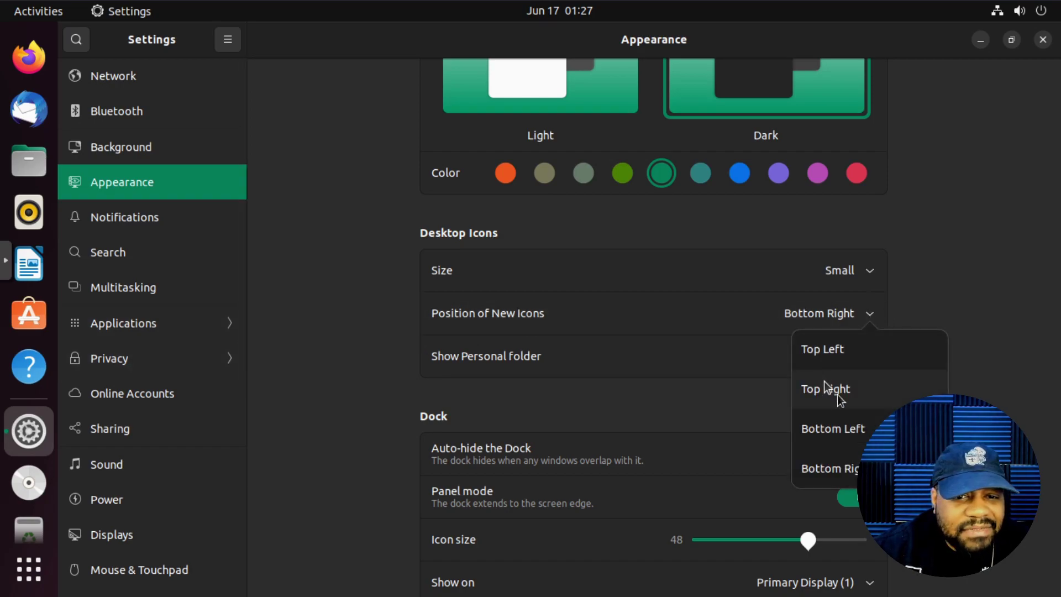
click(989, 286)
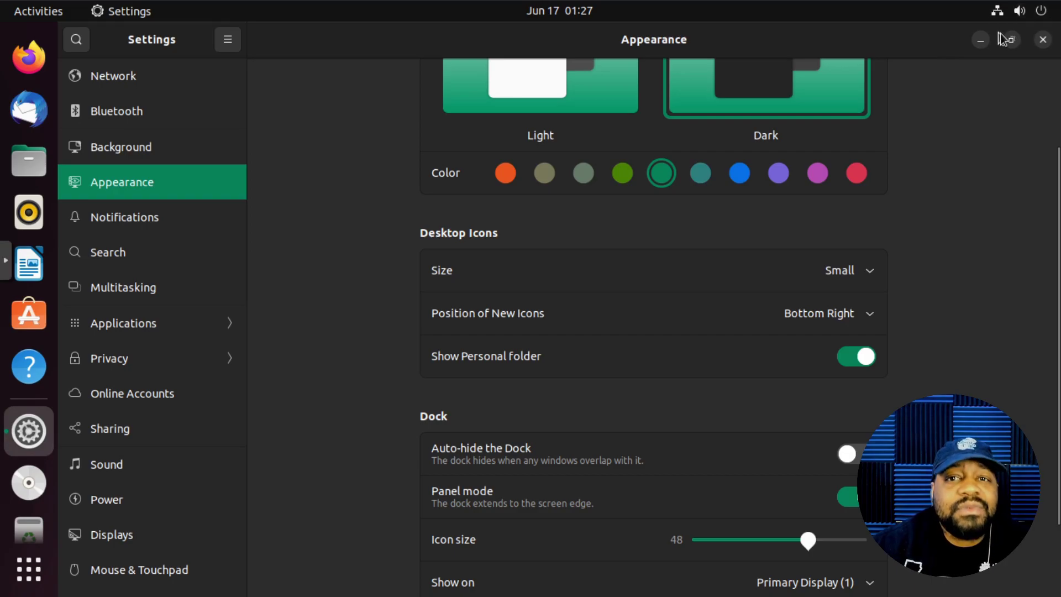
click(979, 39)
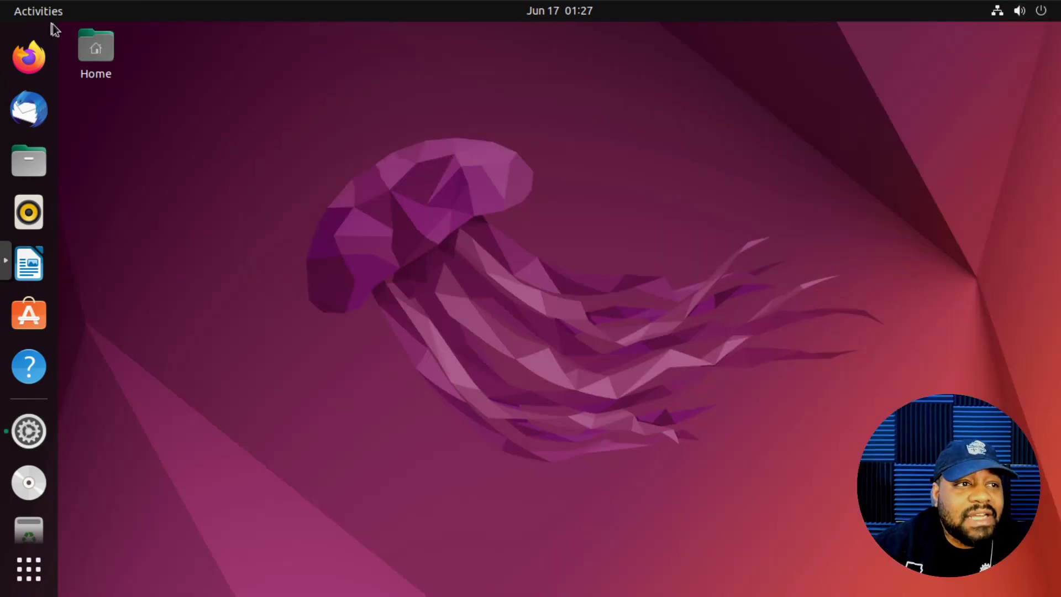
click(23, 423)
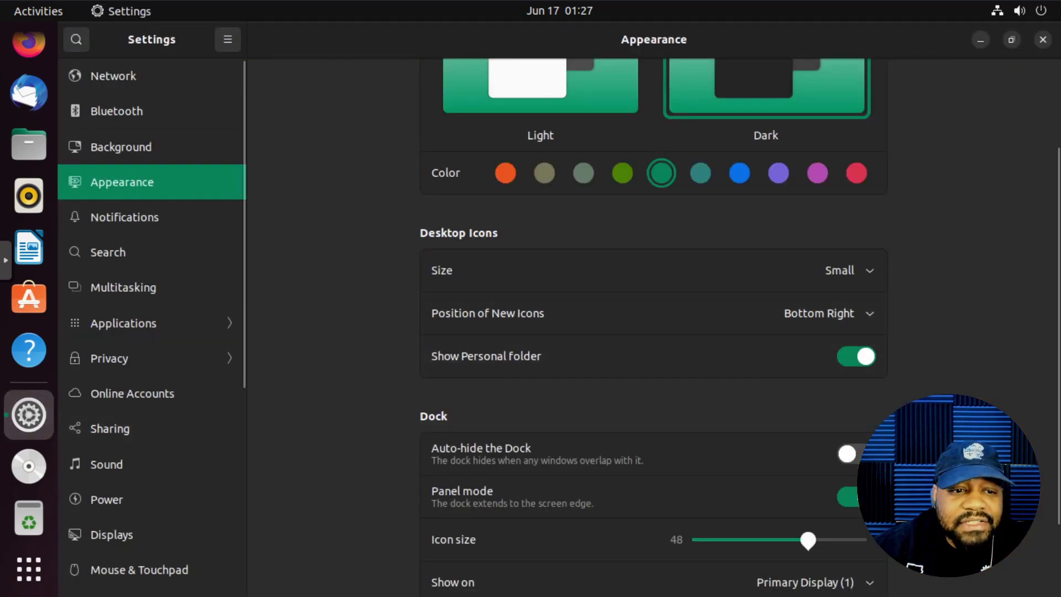
Step: Set the dock's Position on screen to Bottom instead of Left
scroll(654, 326, down, 3)
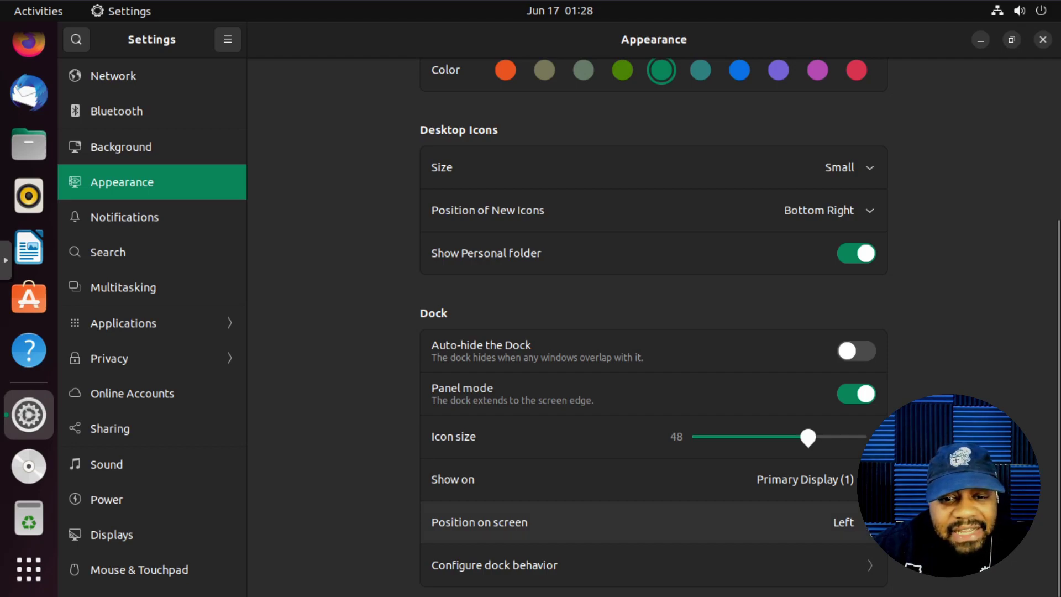
click(844, 522)
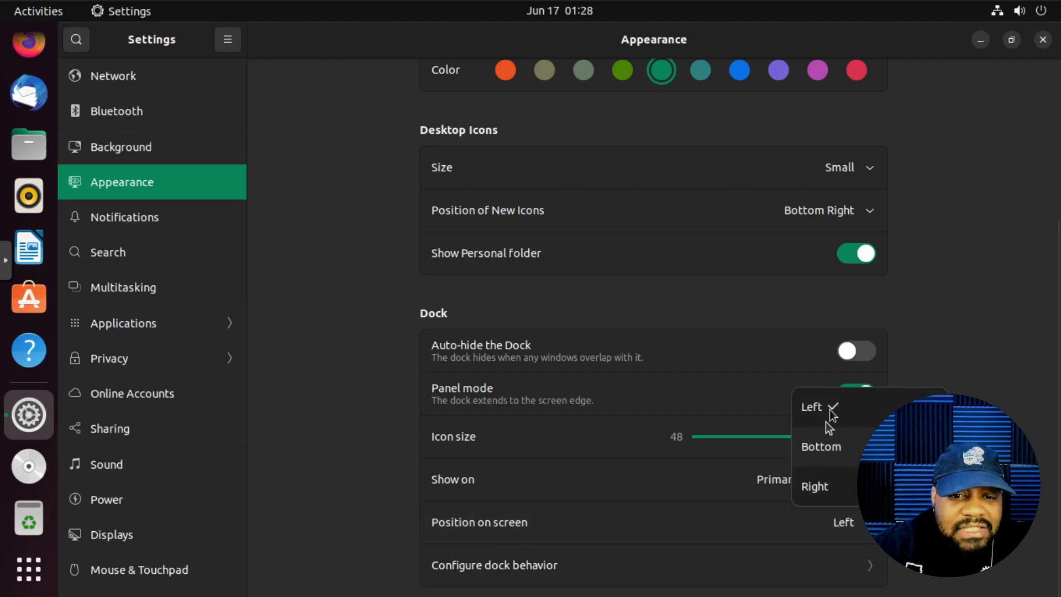
key(Escape)
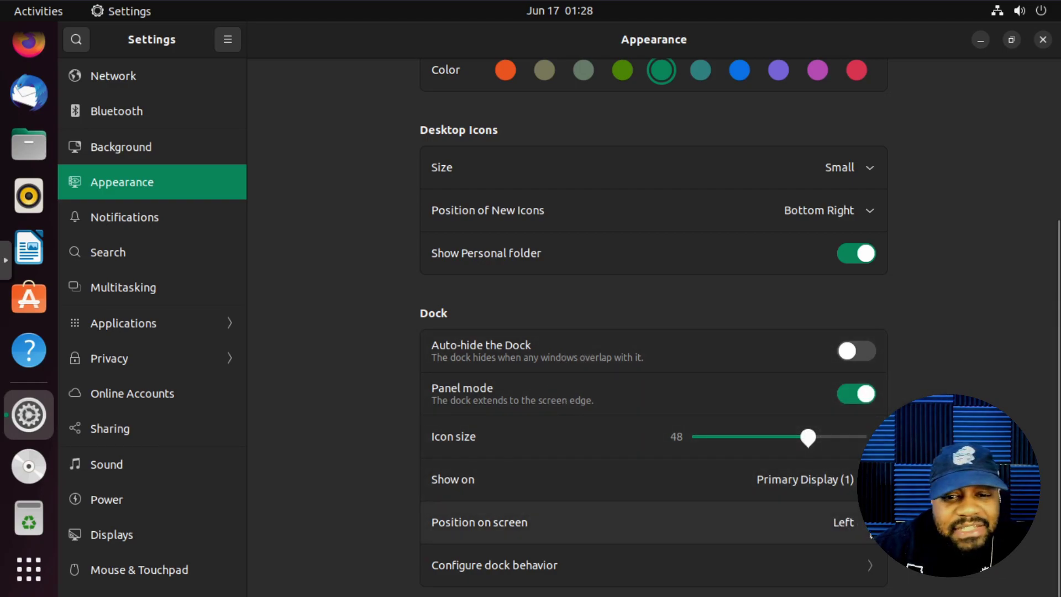
click(870, 522)
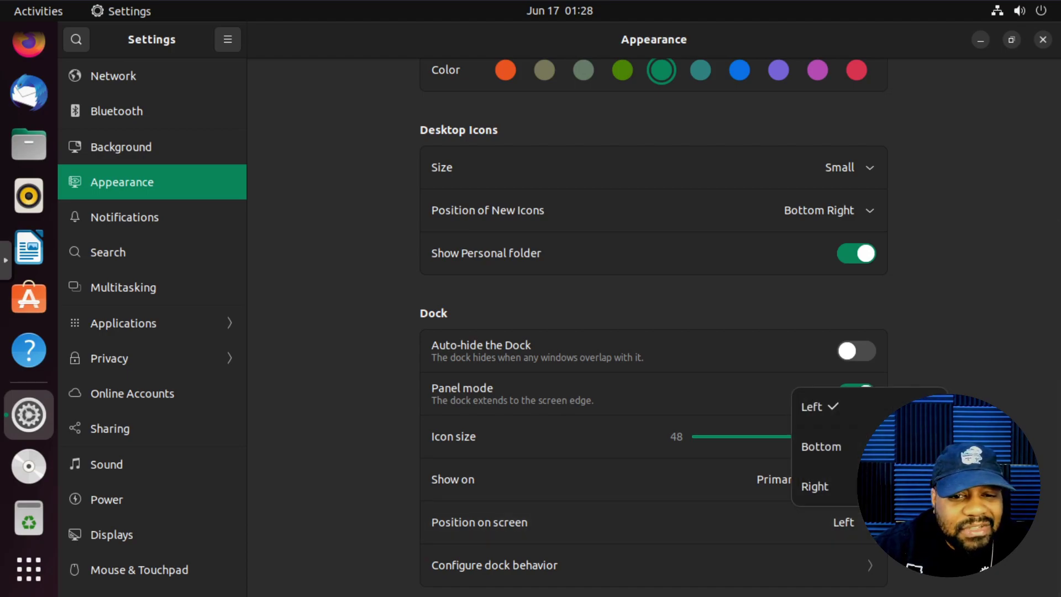
click(837, 448)
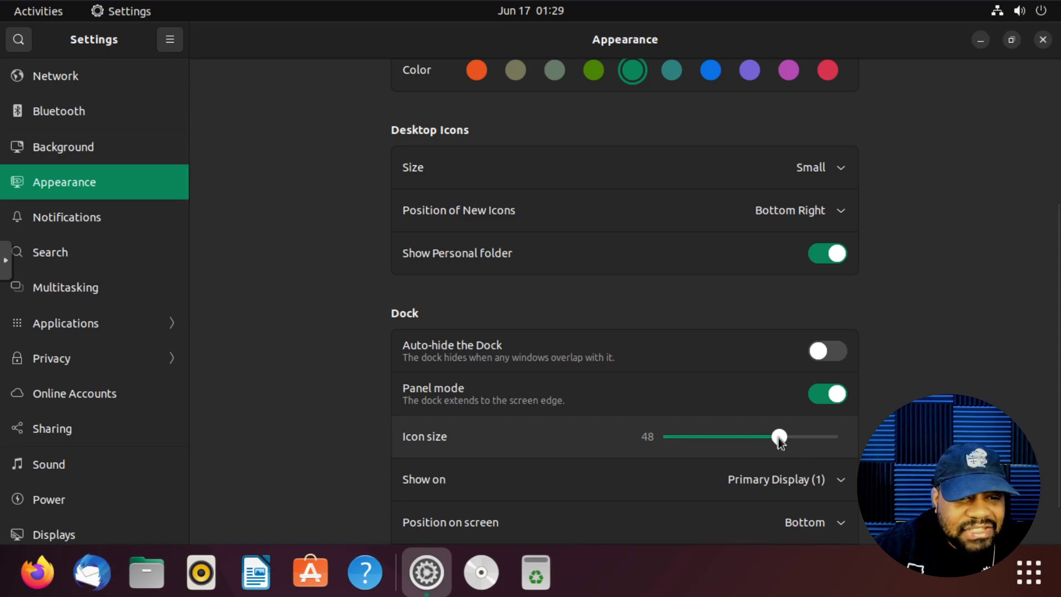
Step: Shrink dock icons to 30, turn on dock auto-hide, and restore Settings to a floating window
drag(778, 438, 718, 445)
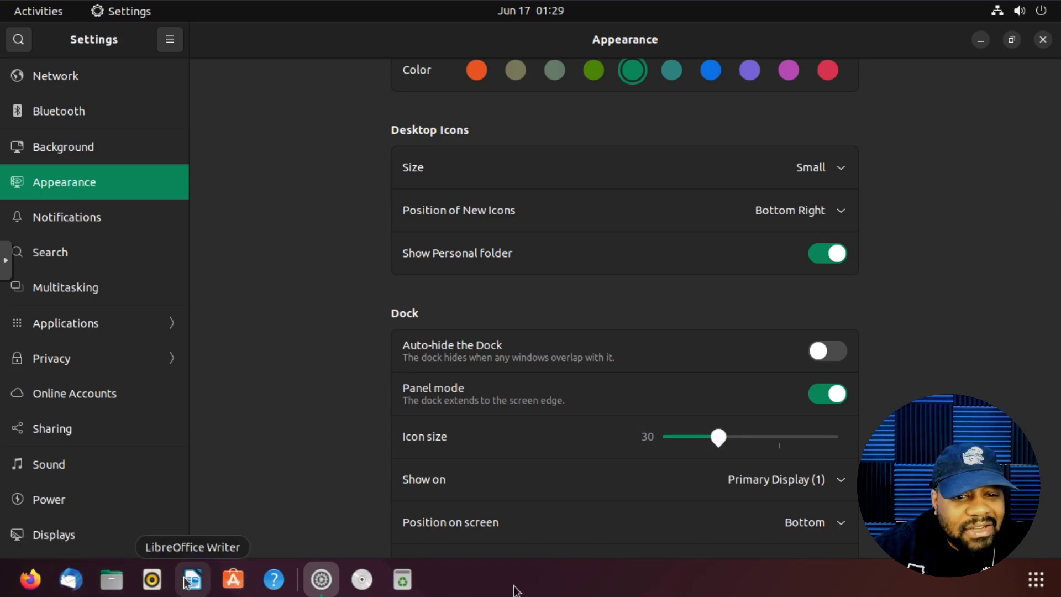
click(836, 355)
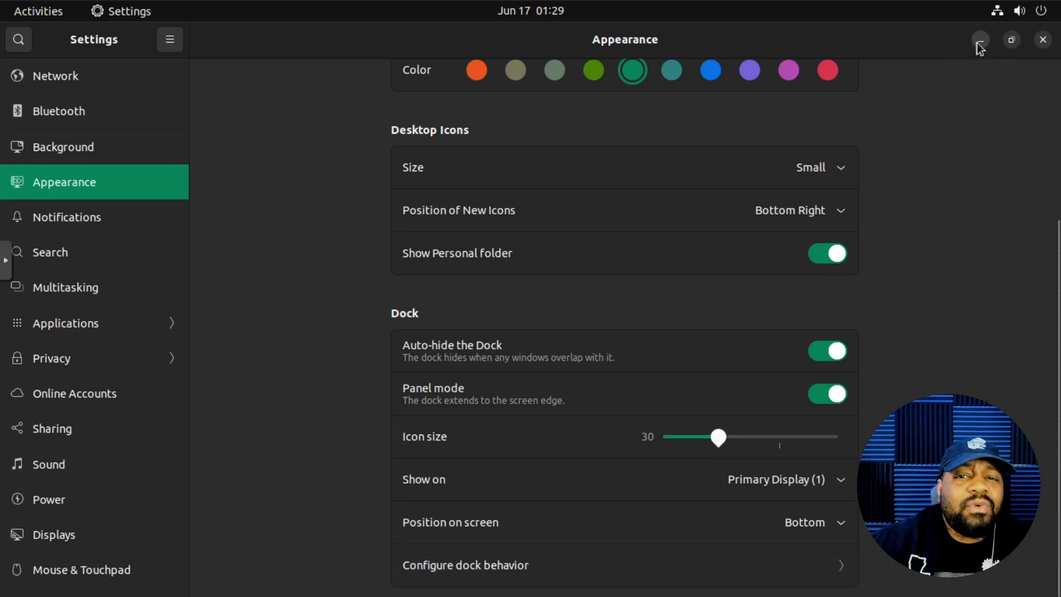
click(1011, 39)
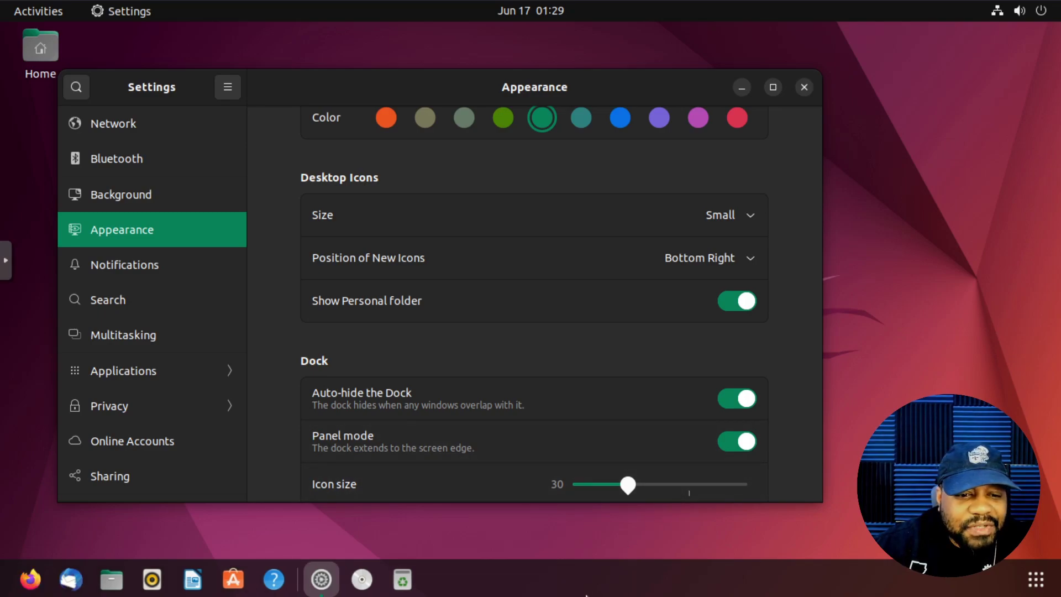
Step: Maximize Settings and switch off both dock auto-hide and Panel mode for a floating dock
click(773, 87)
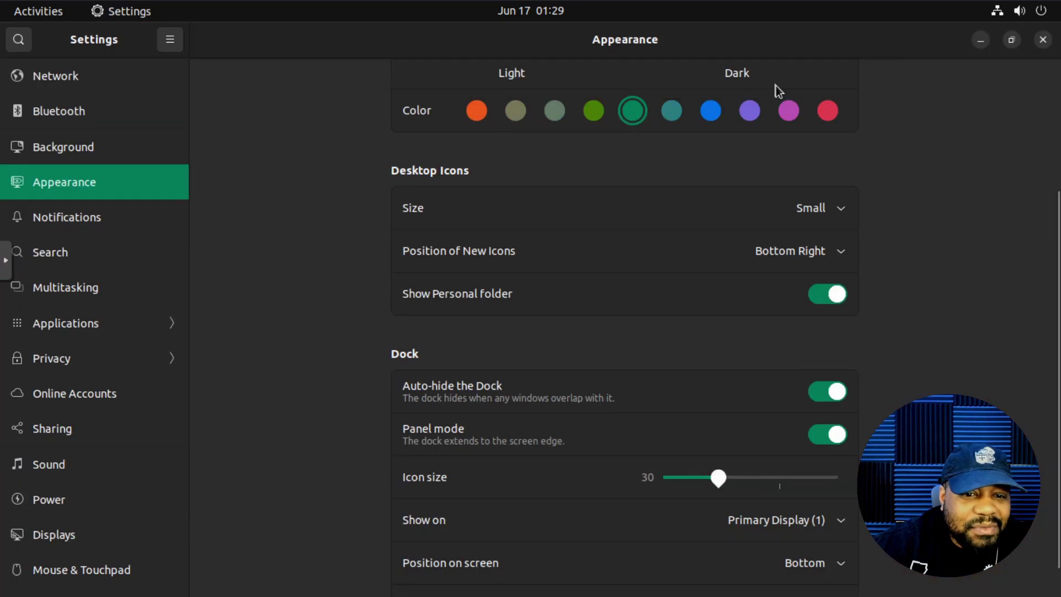
click(817, 389)
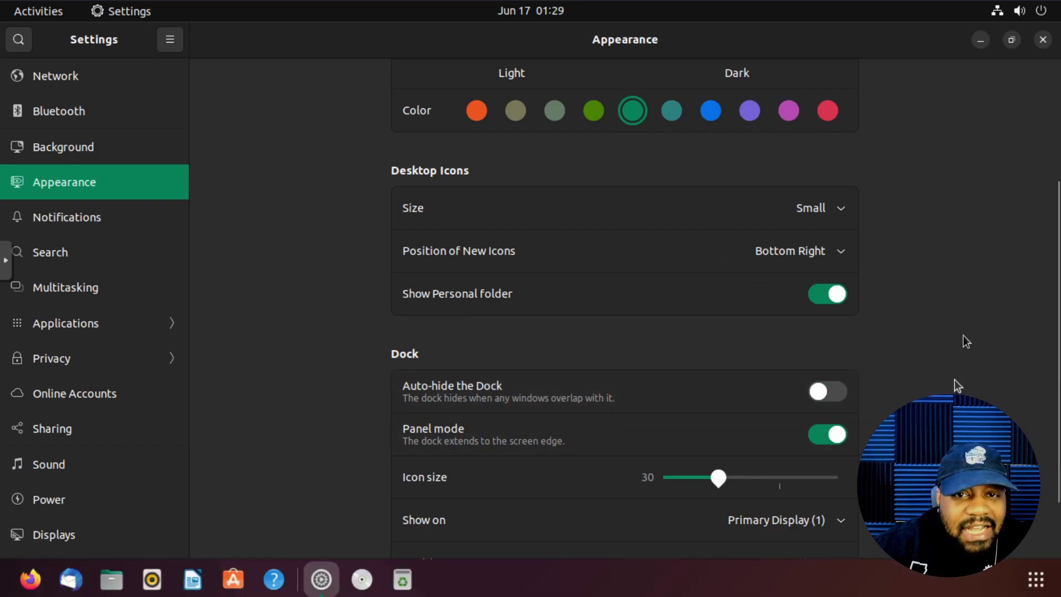
click(1013, 41)
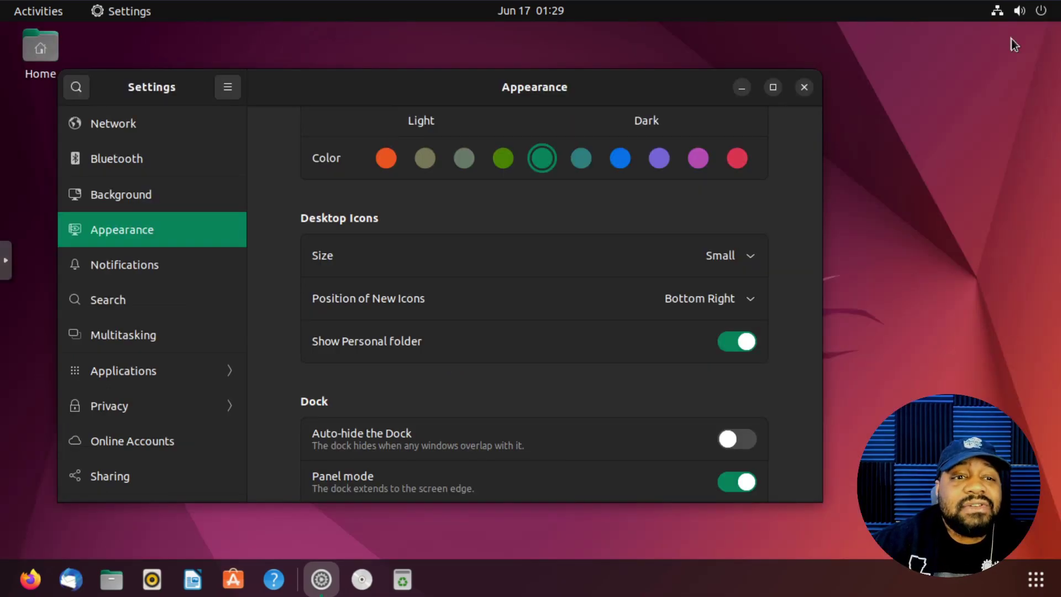
click(772, 88)
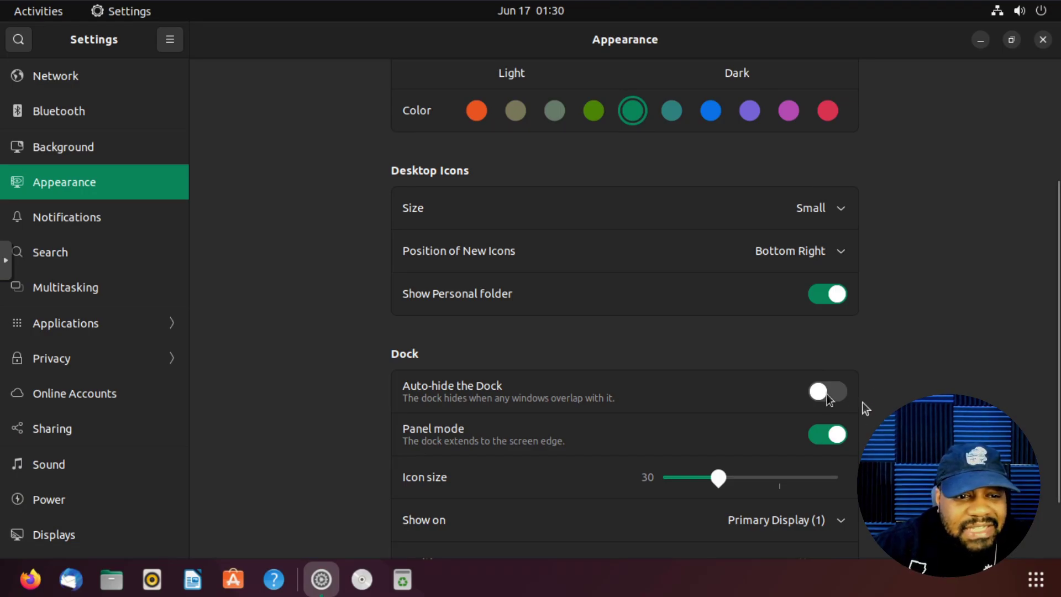
scroll(624, 309, down, 3)
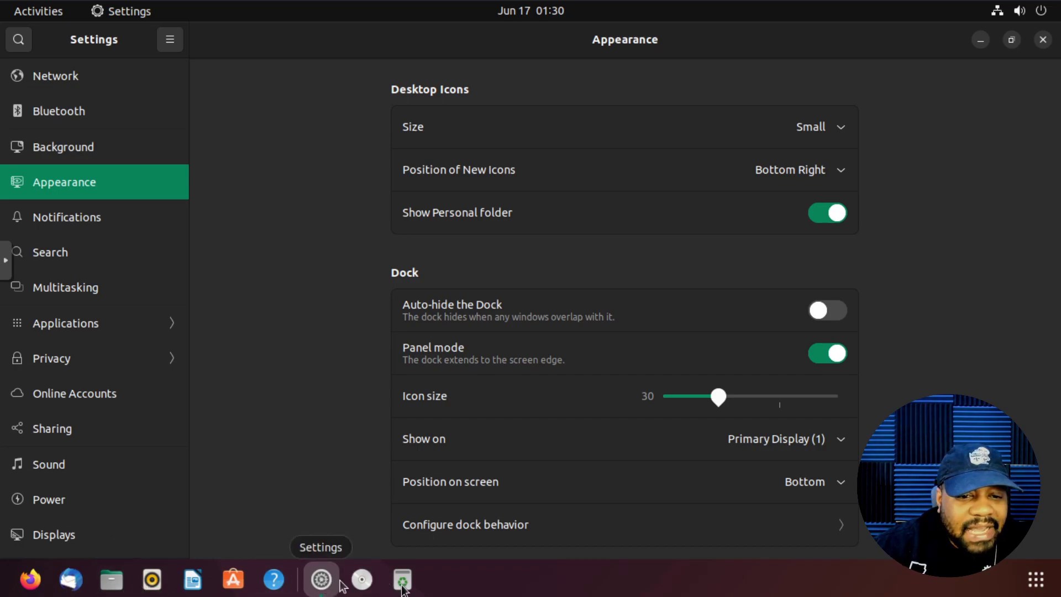
click(827, 354)
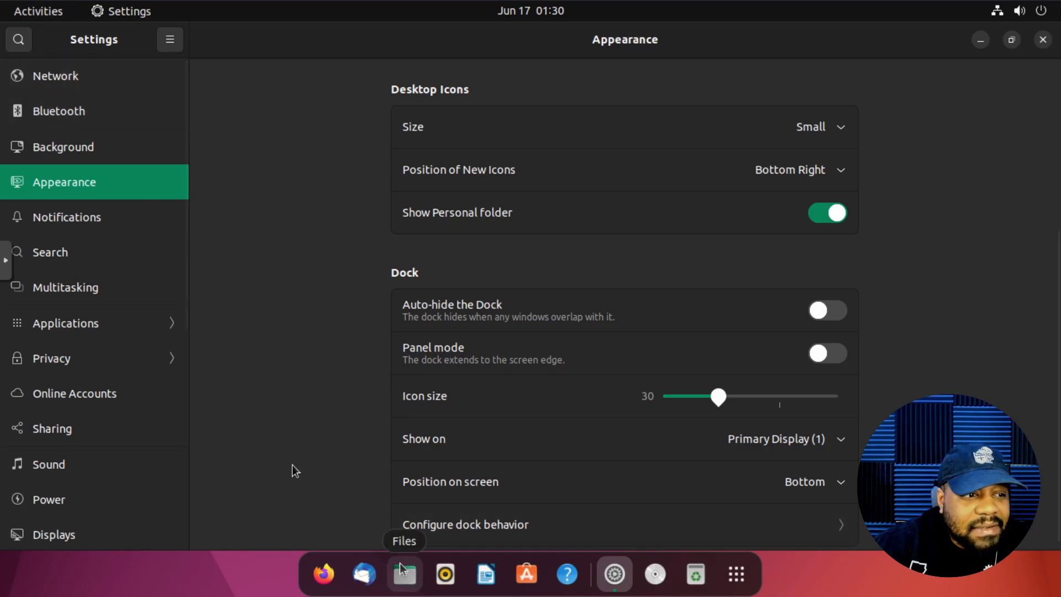
click(37, 12)
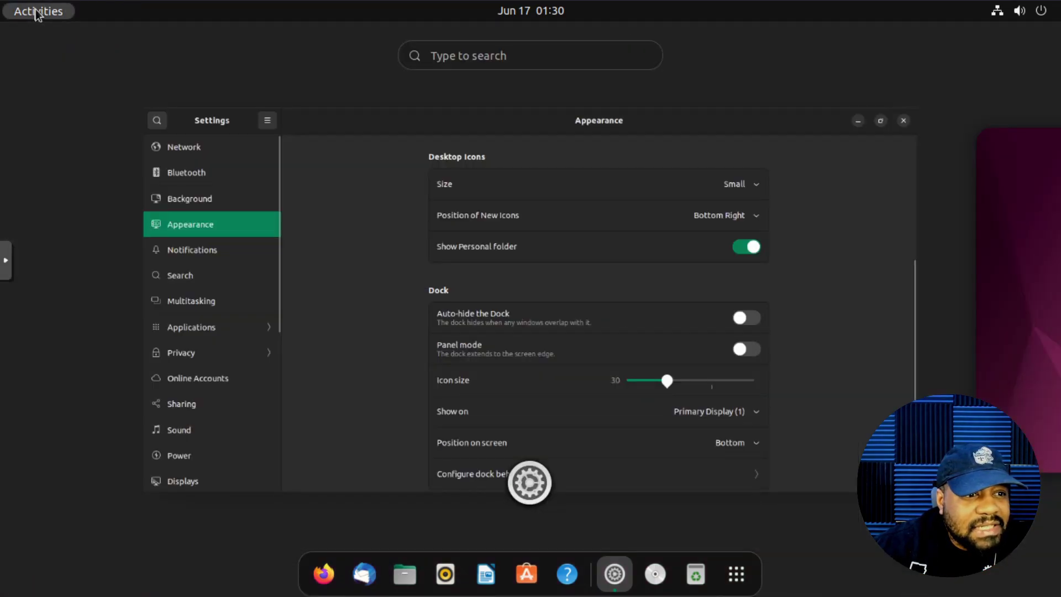
click(37, 12)
click(37, 13)
click(36, 13)
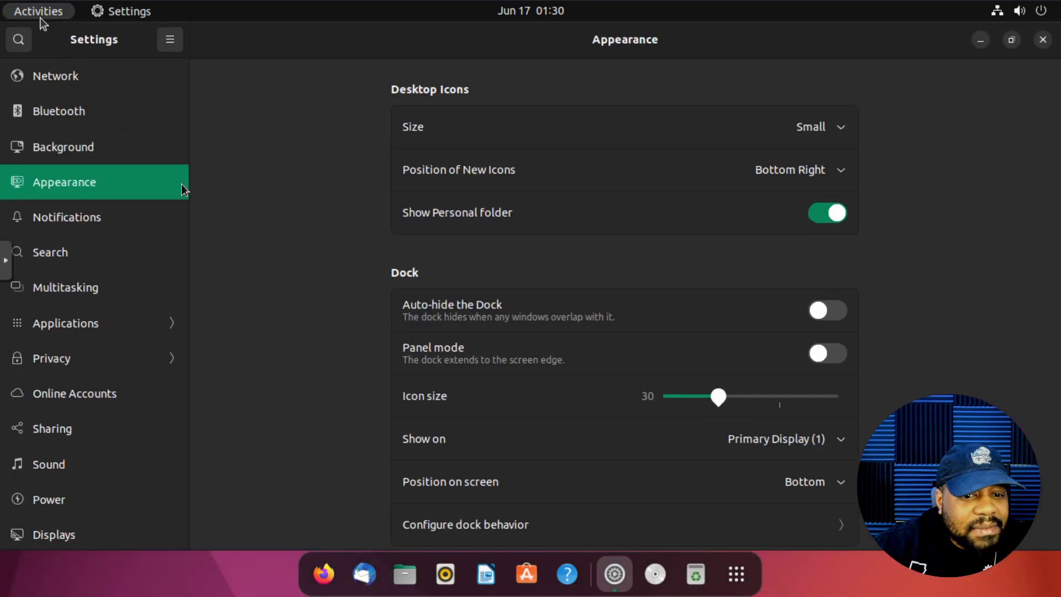
click(738, 574)
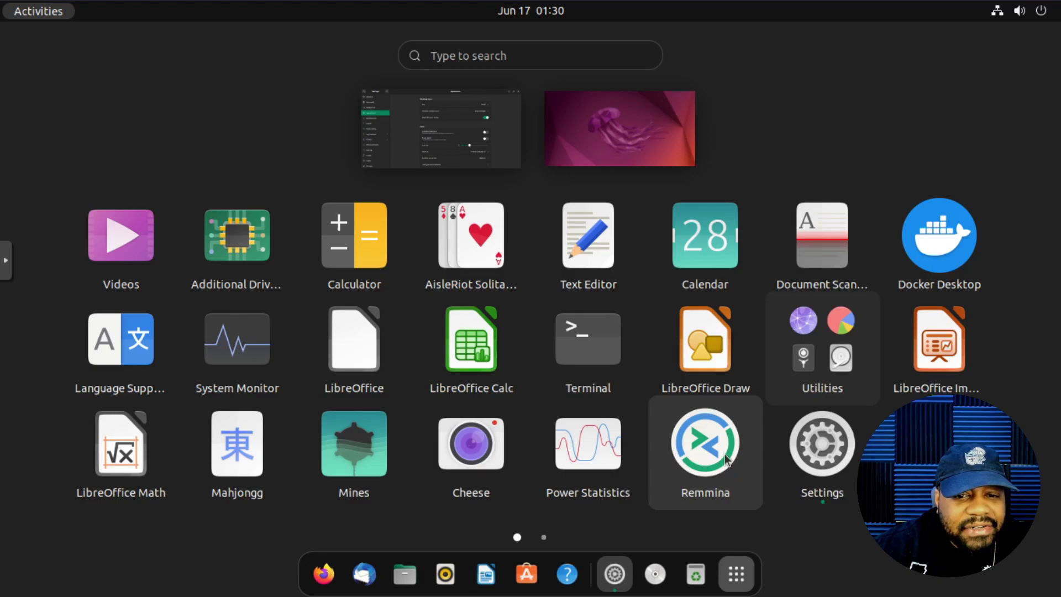
click(939, 447)
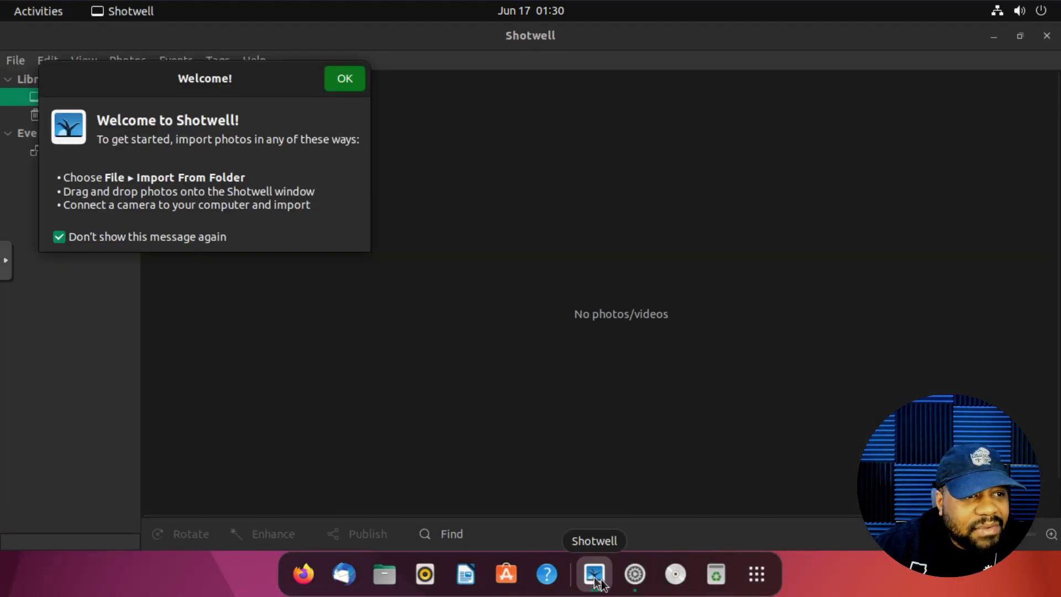
click(338, 83)
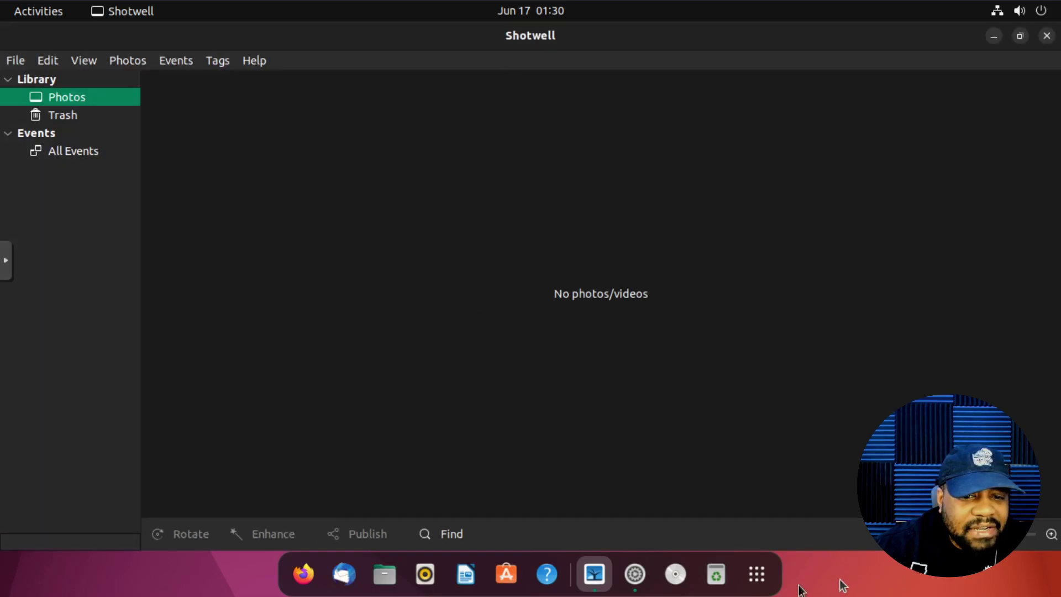
click(756, 574)
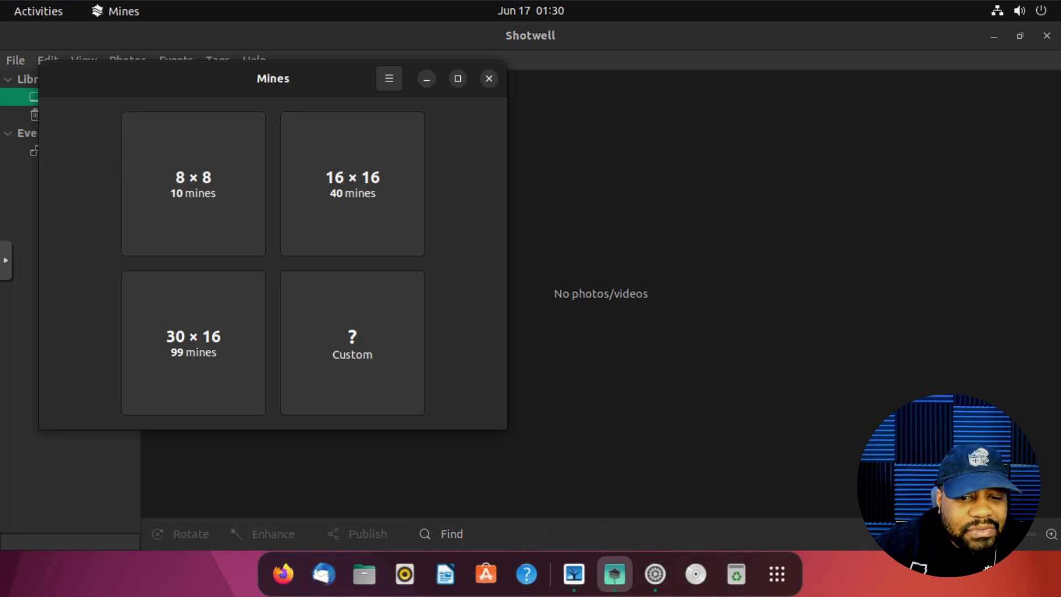
click(489, 81)
click(1046, 36)
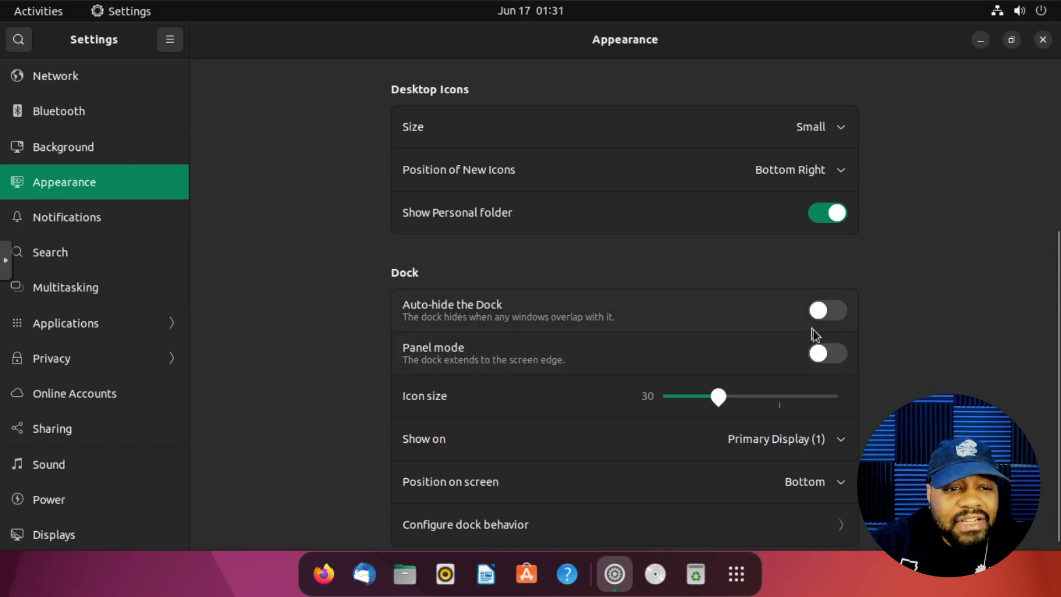
click(824, 309)
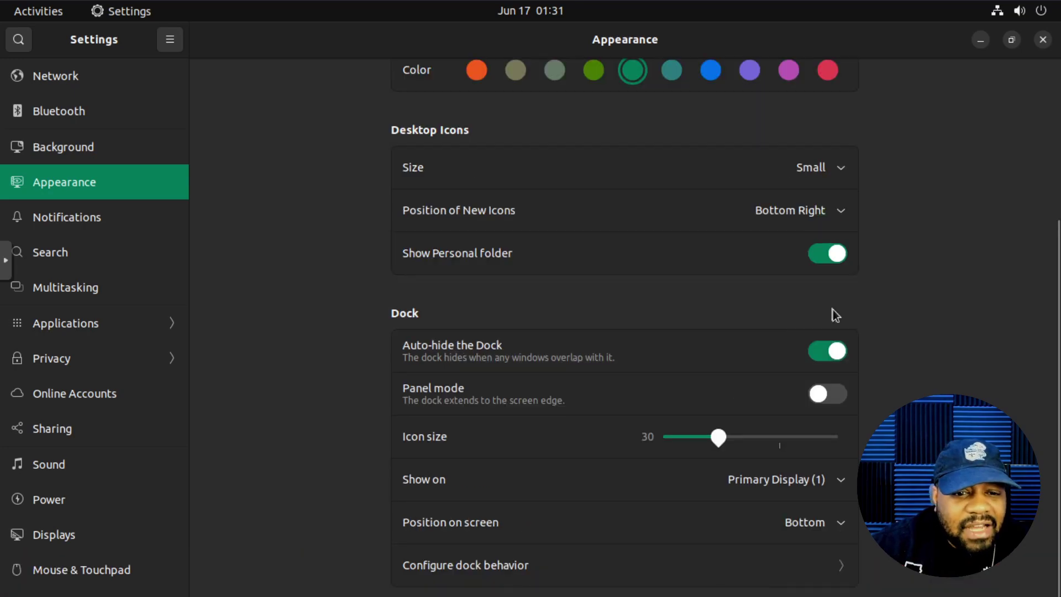
click(836, 355)
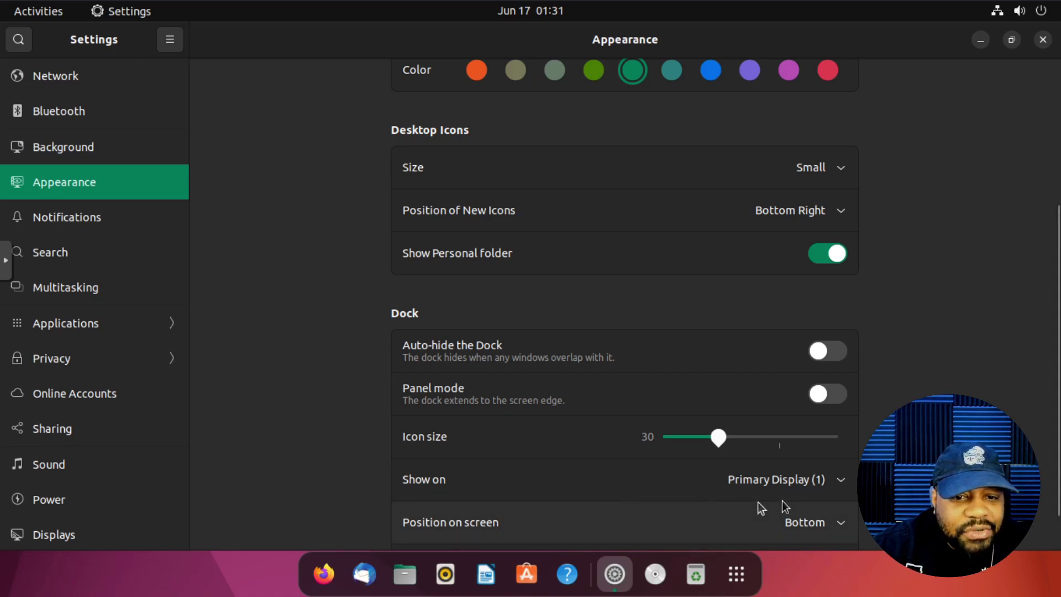
click(833, 482)
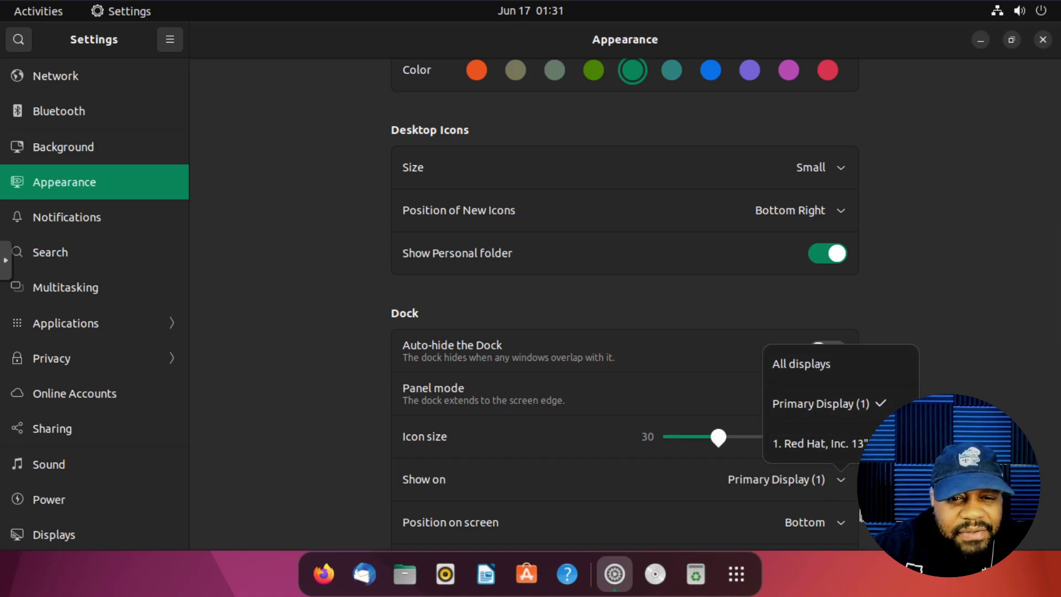
key(Escape)
scroll(625, 304, down, 2)
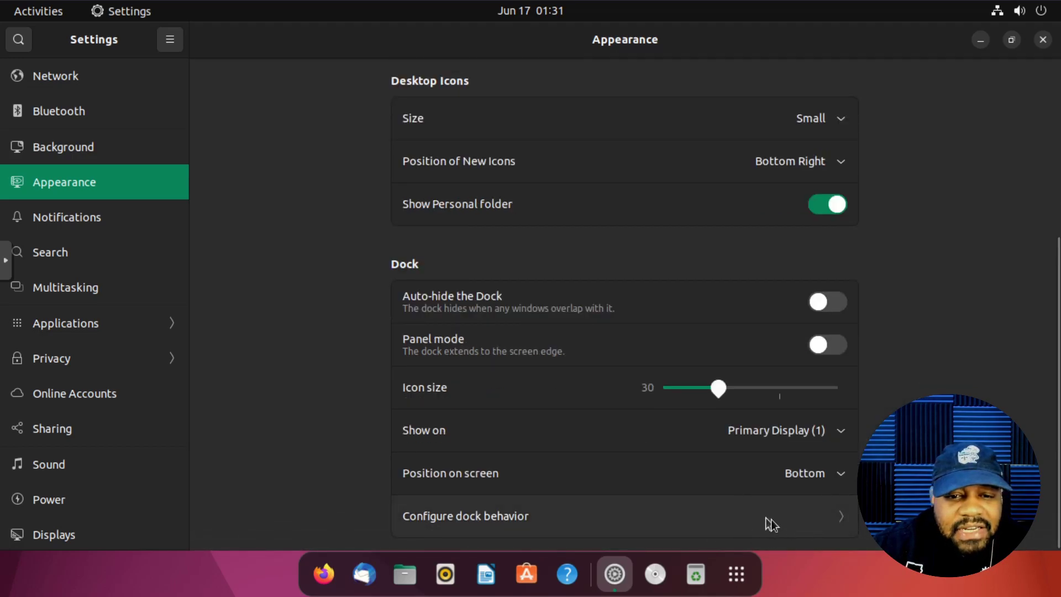
Step: Review the dock behaviour options, inspect Trash via Files and the dock icon, then close the dialog
click(799, 520)
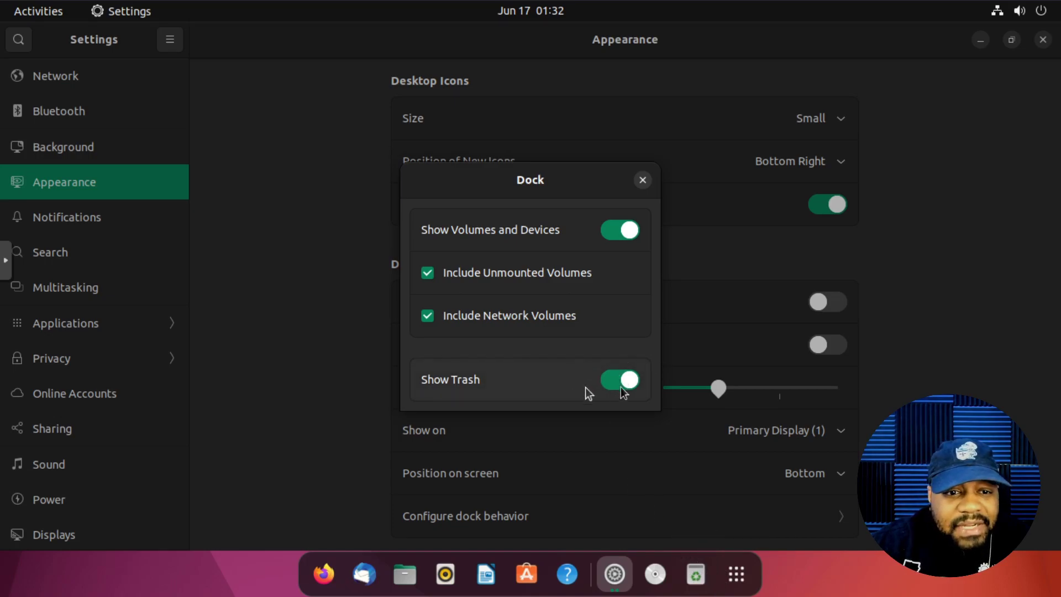
click(403, 581)
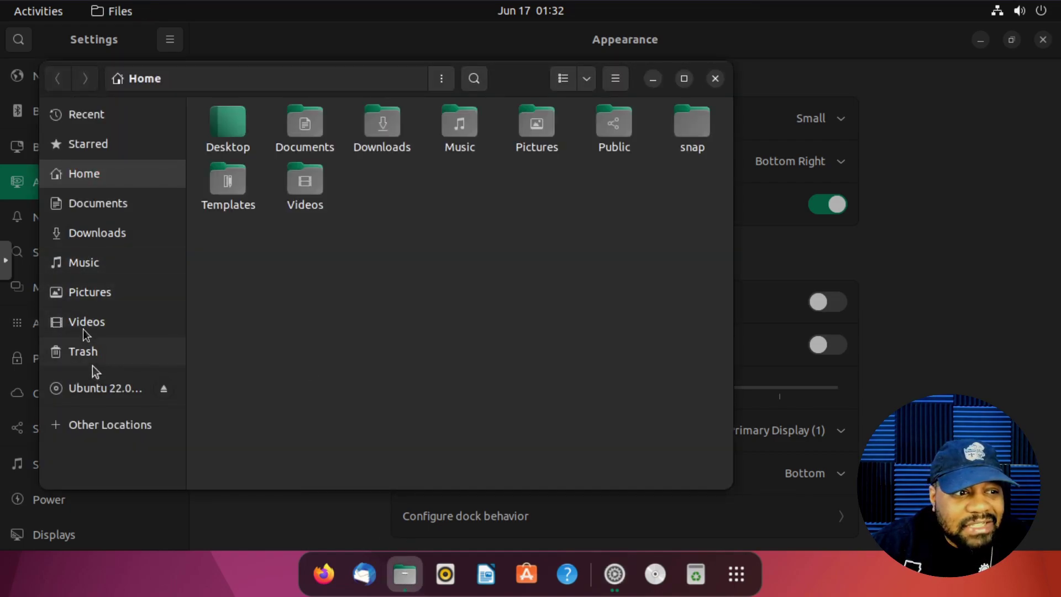
click(83, 352)
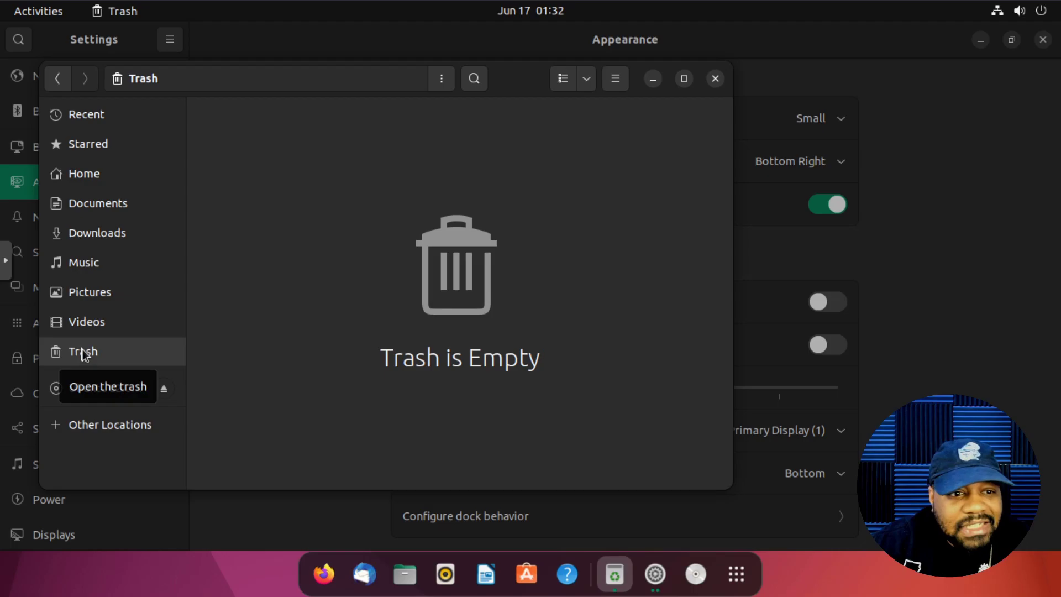
click(715, 79)
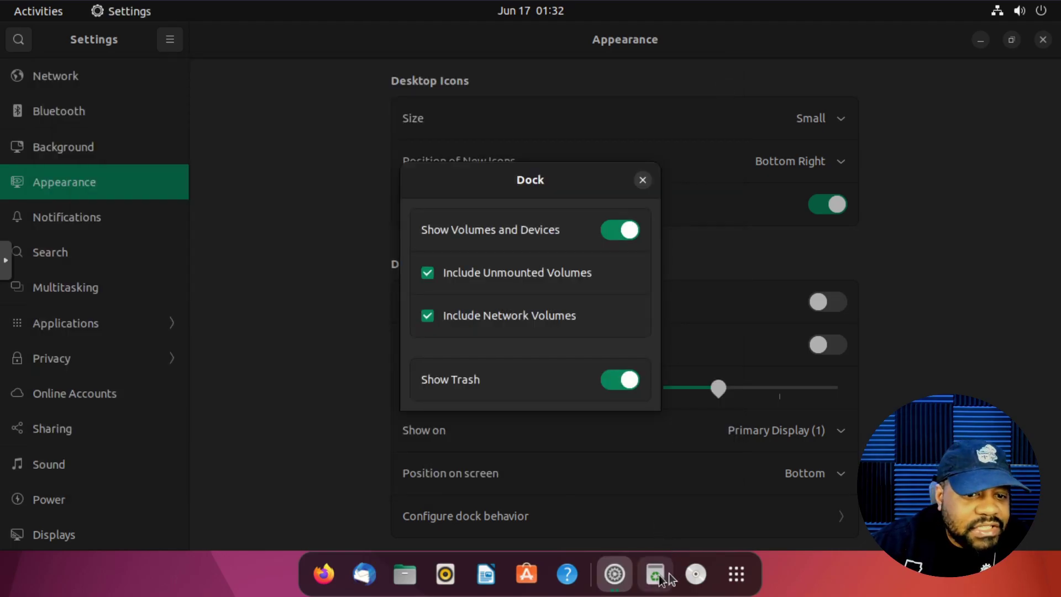
click(696, 574)
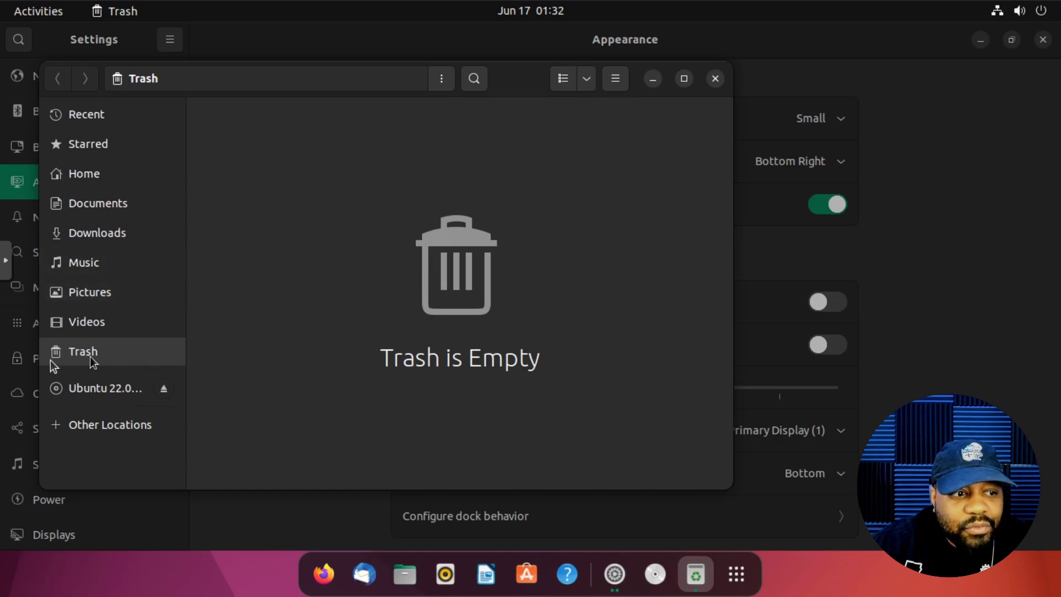
click(714, 79)
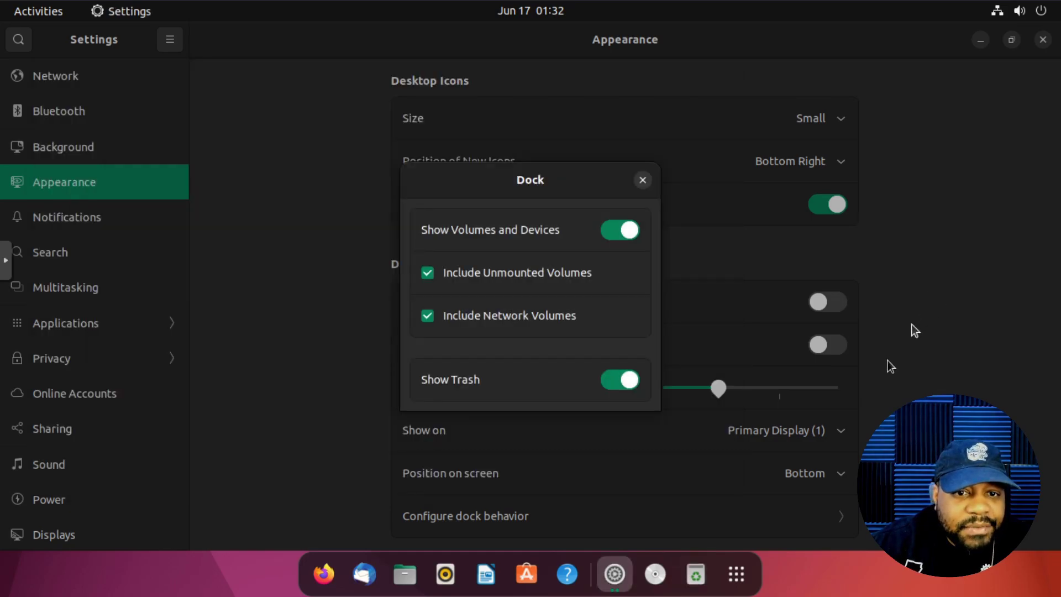
click(642, 181)
scroll(337, 326, up, 5)
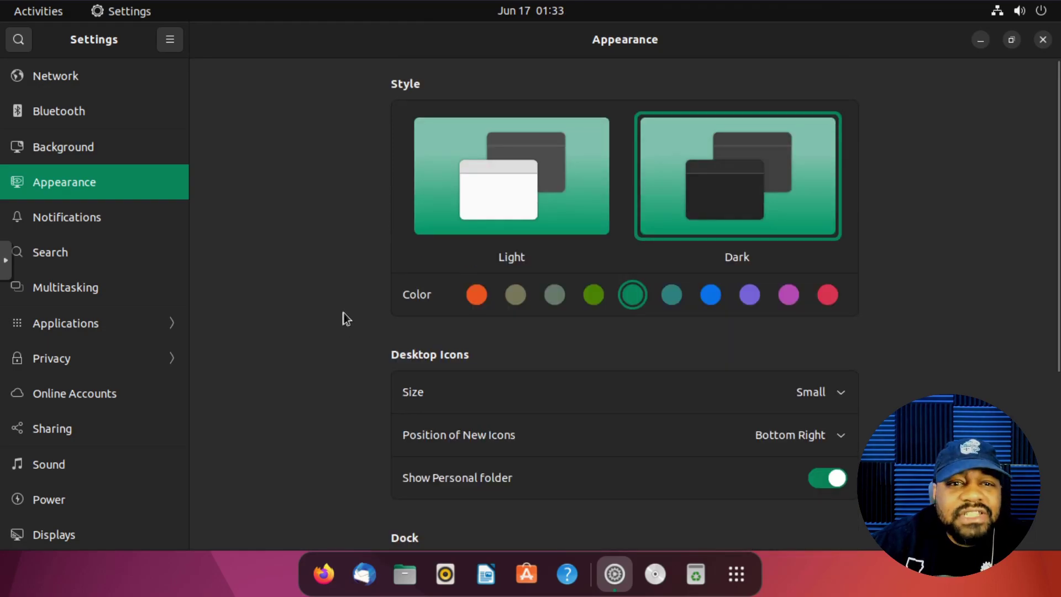
Step: Apply the lake sunset wallpaper in Background and un-maximize Settings to view the desktop
click(83, 147)
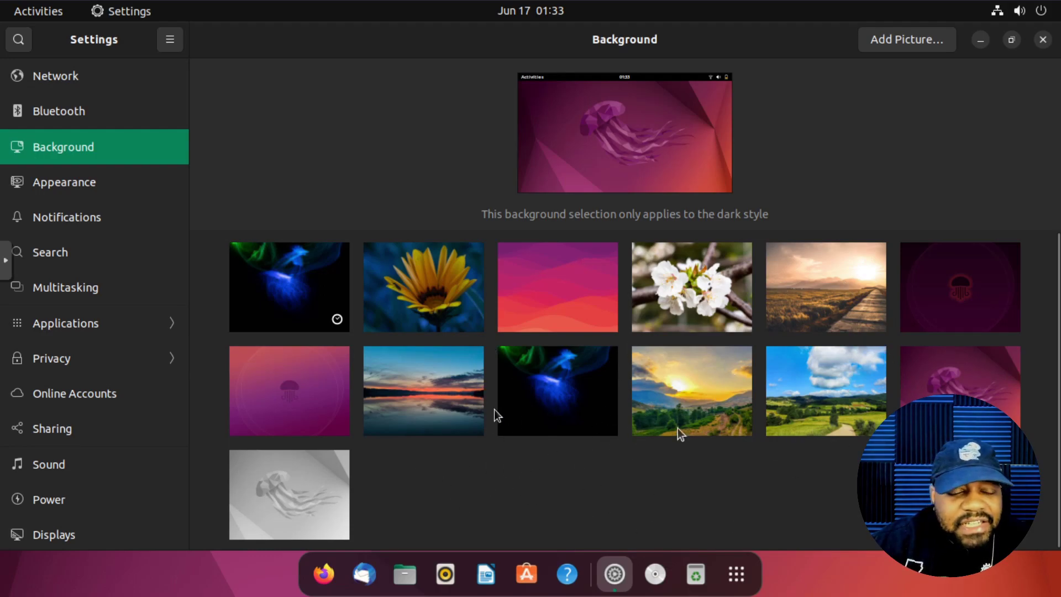
click(402, 400)
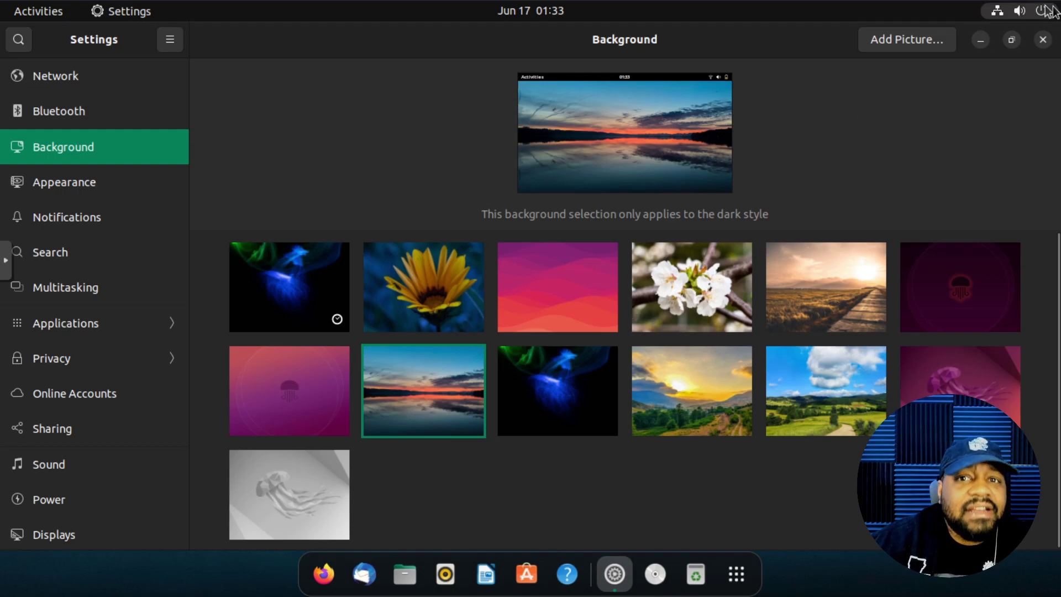
click(1009, 39)
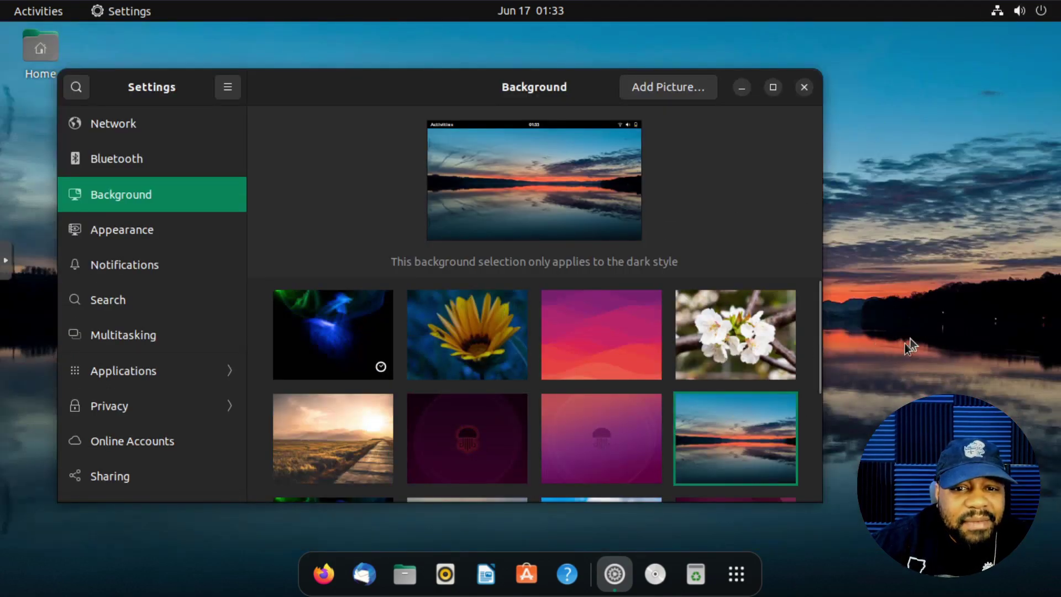
scroll(620, 376, down, 3)
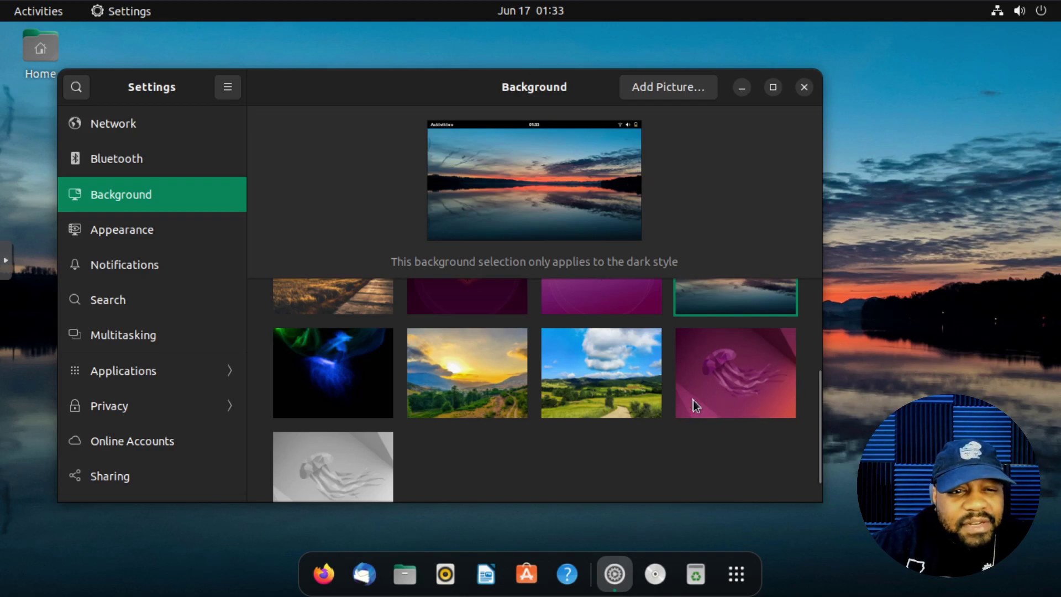
scroll(734, 410, up, 2)
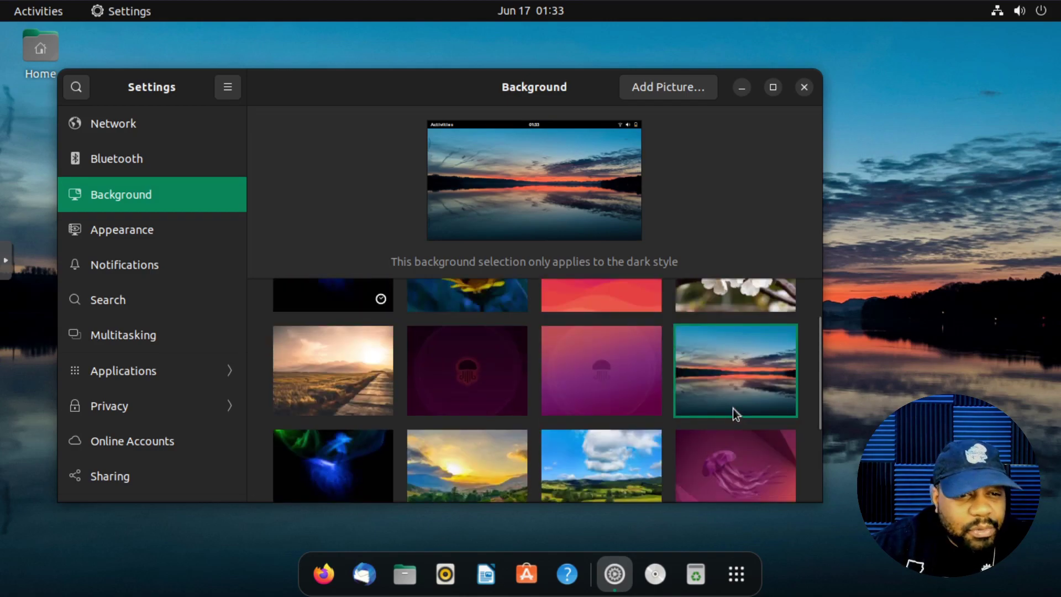
scroll(733, 396, up, 2)
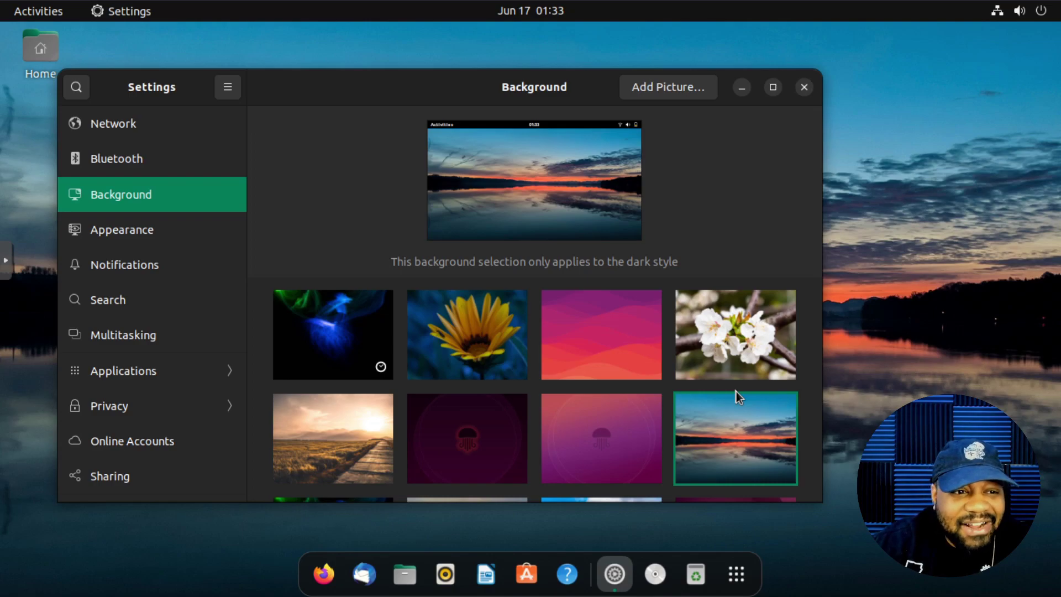
scroll(736, 391, down, 2)
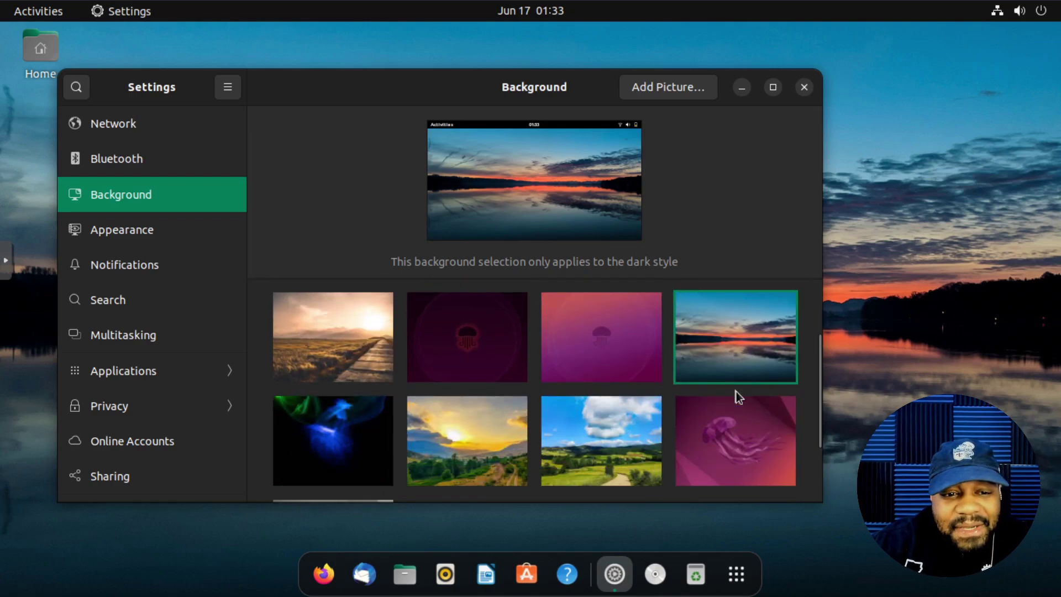
Step: Briefly try the mountain sunset wallpaper, then switch back to the lake sunset
click(472, 441)
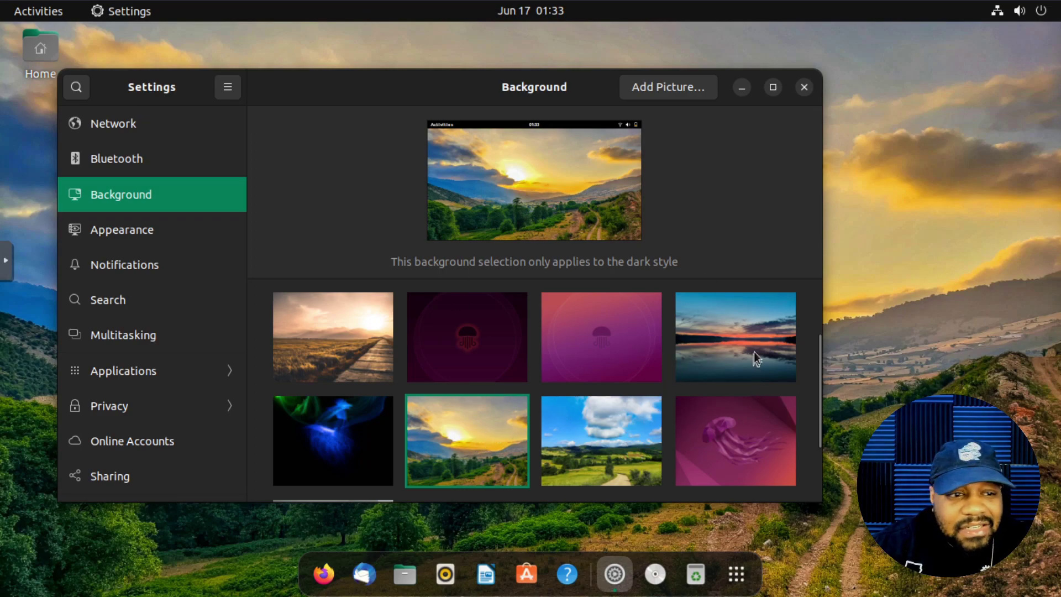
click(742, 330)
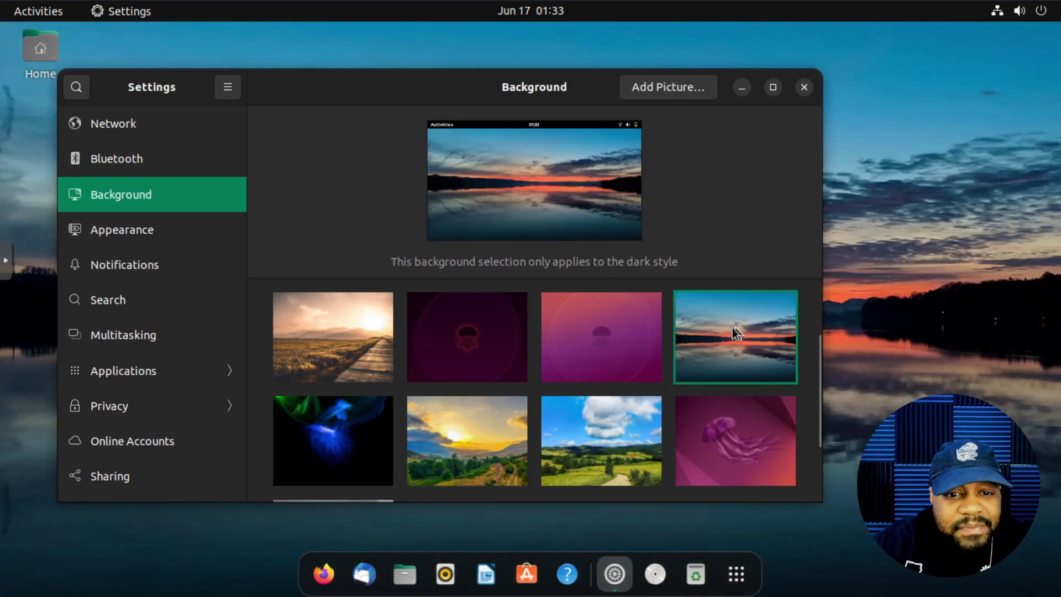
scroll(149, 342, down, 3)
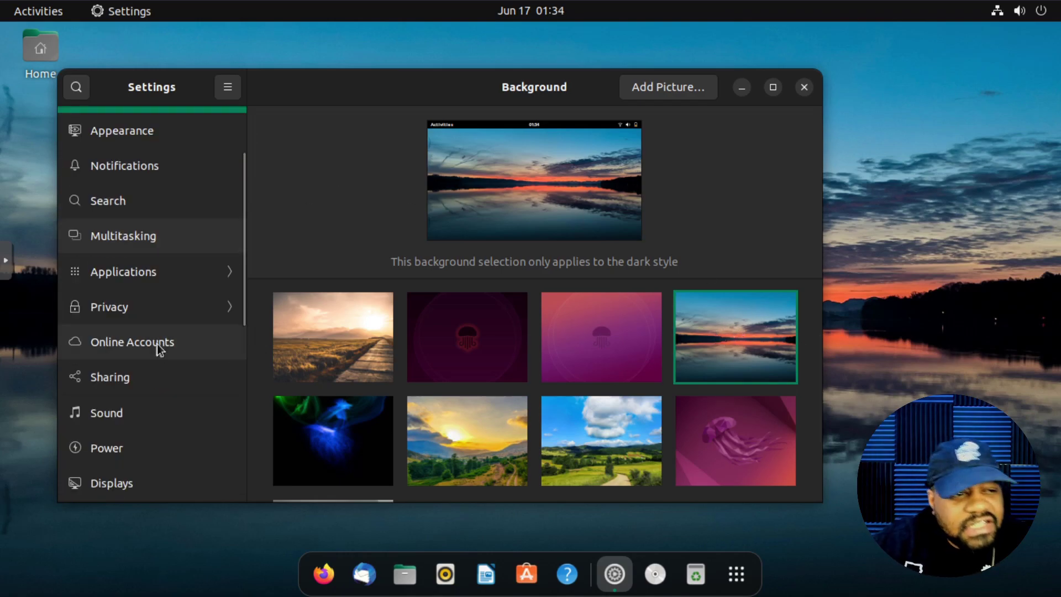
scroll(160, 350, down, 1)
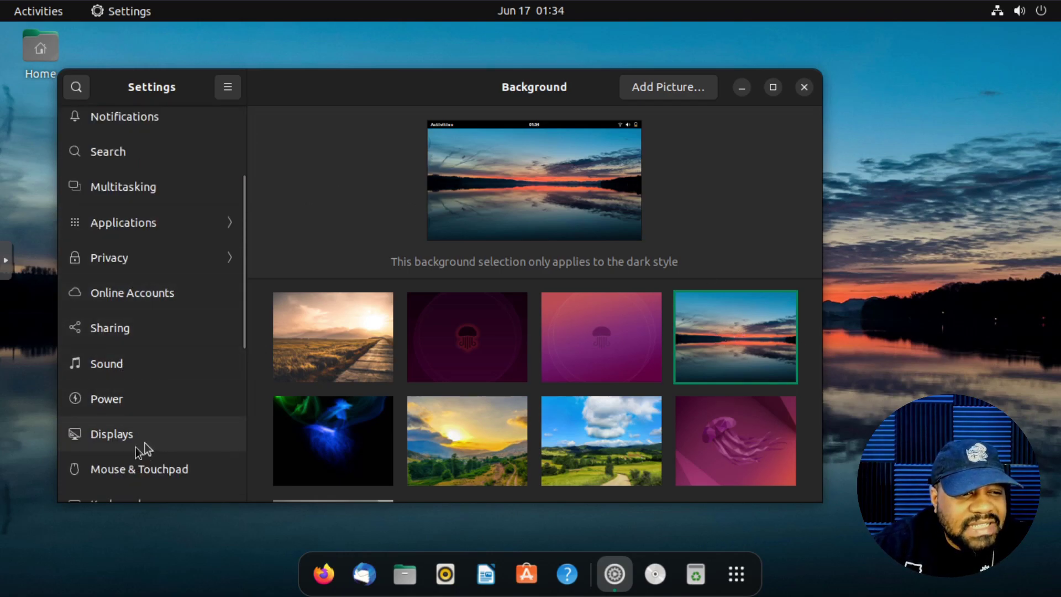
Step: Open Mouse & Touchpad and review it: primary button Left, natural scrolling off
click(157, 472)
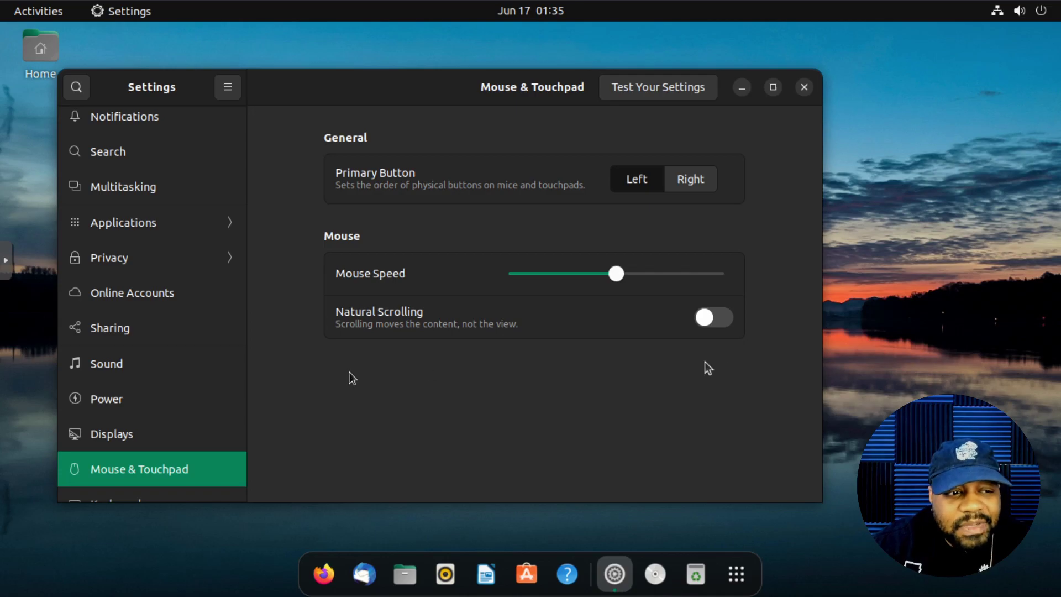
scroll(184, 360, down, 5)
scroll(187, 359, down, 2)
scroll(187, 366, up, 10)
scroll(186, 365, down, 5)
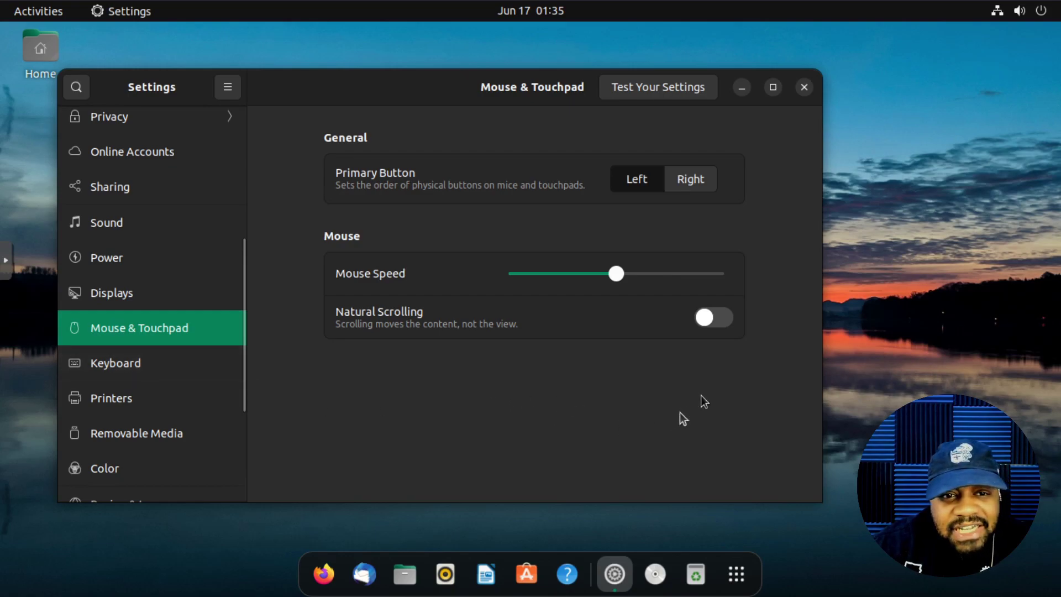
Step: Show the Printers page listing Brother_MFC_J895DW and HP_DeskJet_2700_series_E2D495 as ready
click(126, 403)
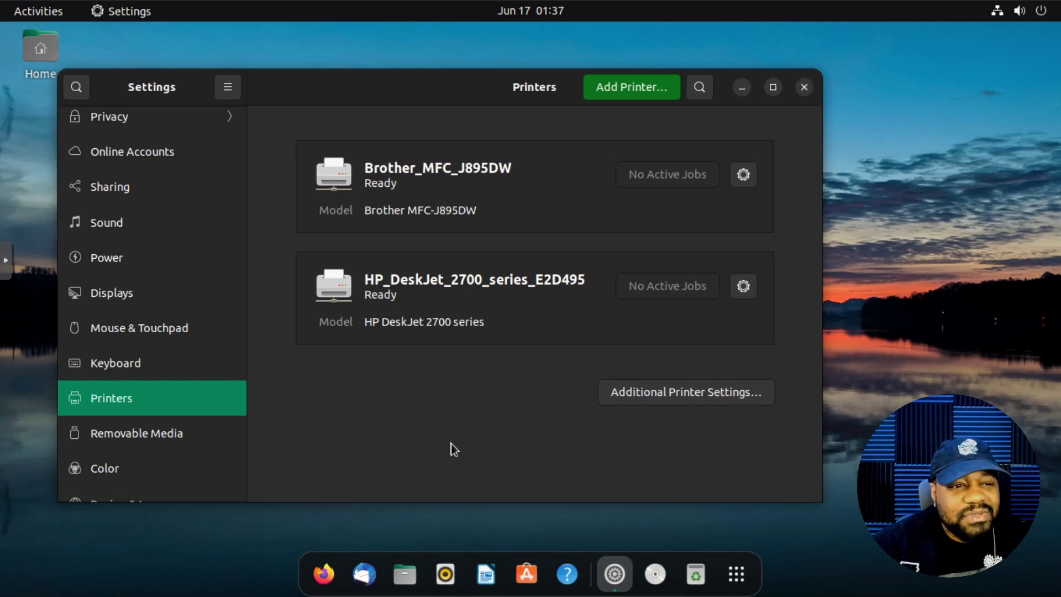
Step: Launch Firefox from the dock
click(325, 574)
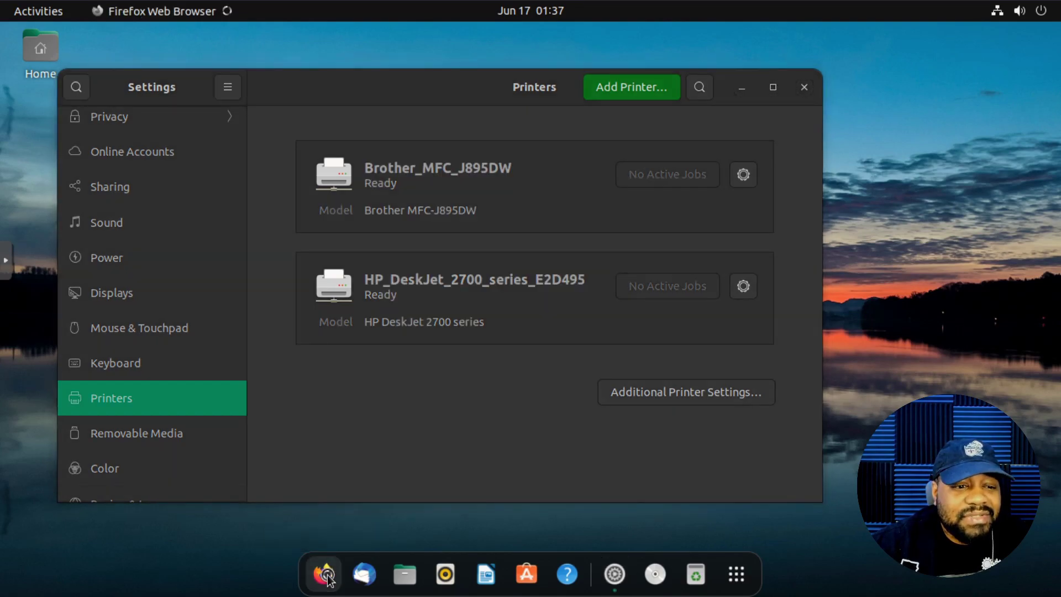